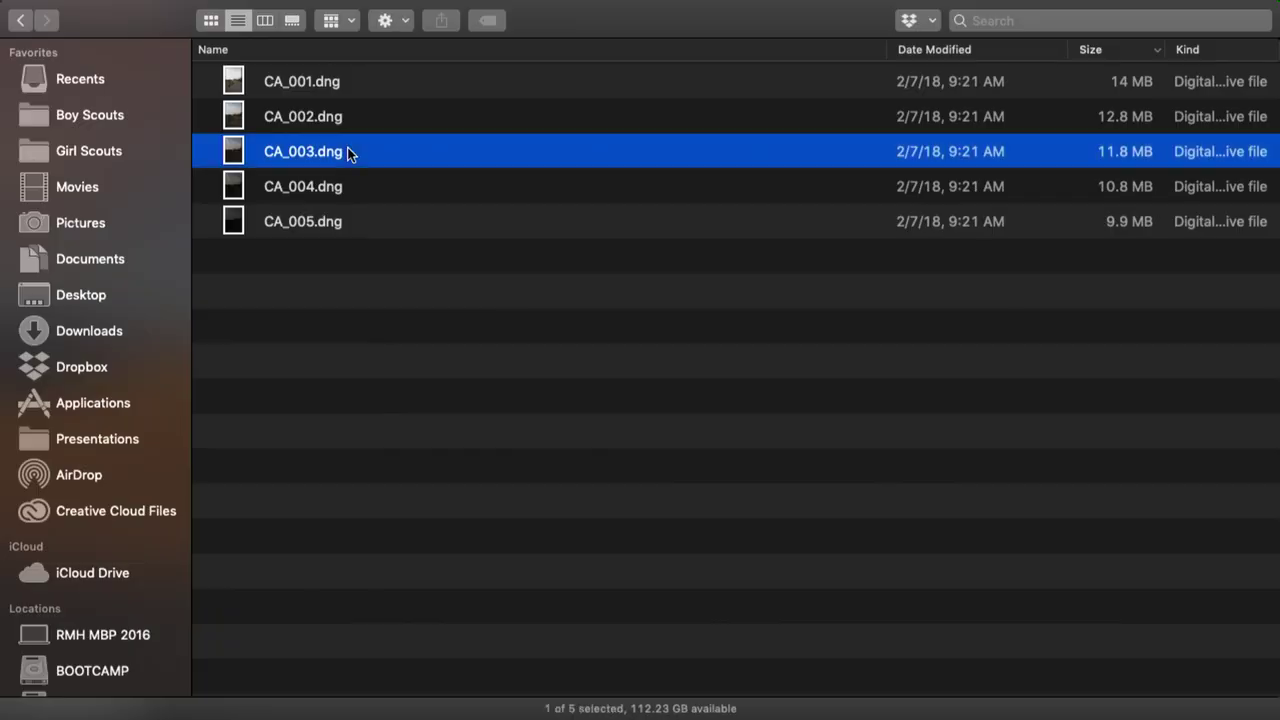
- Preview the dark CA_003 exposure, then the brighter CA_001, and select CA_005.dng
key("space")
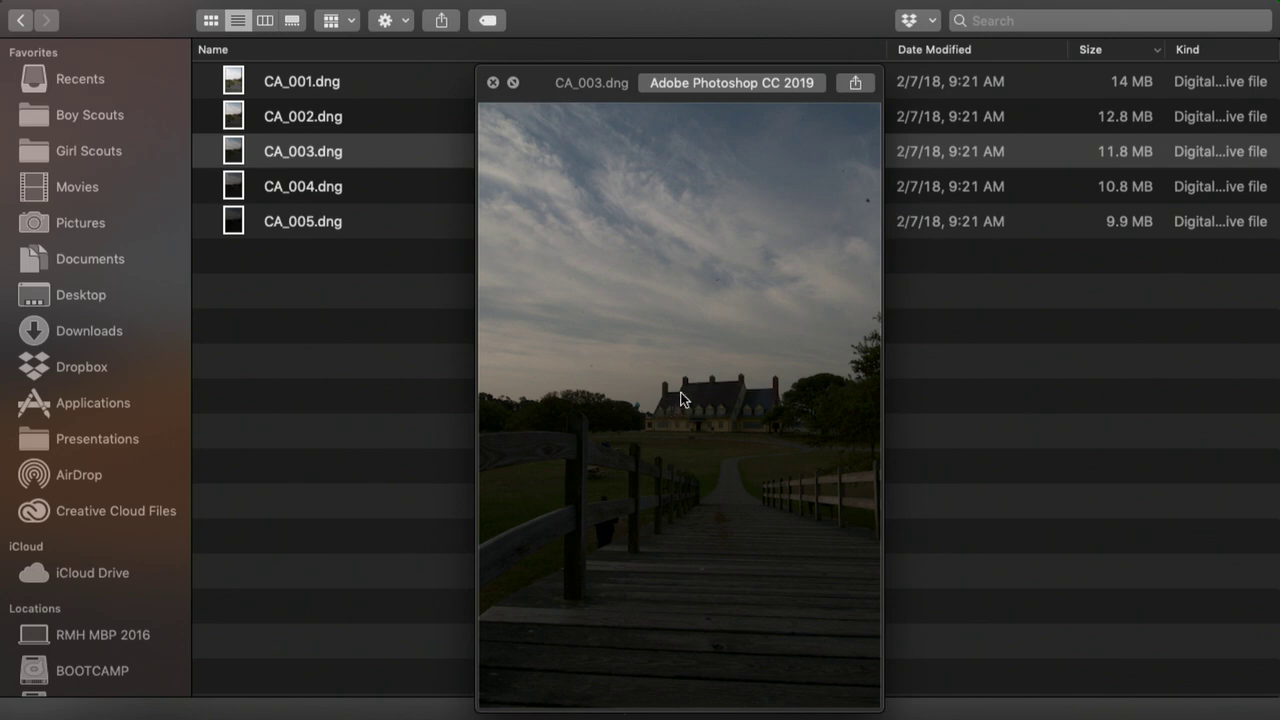
left_click(311, 82)
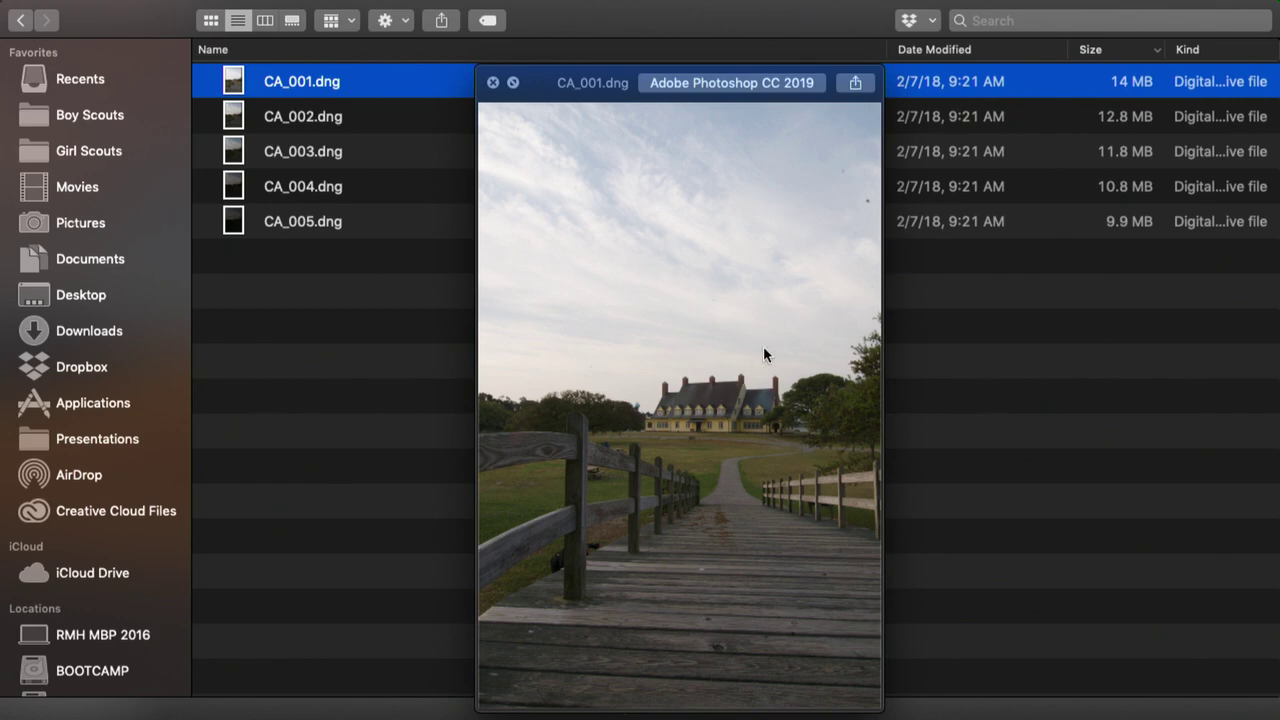
left_click(385, 280)
left_click(325, 224)
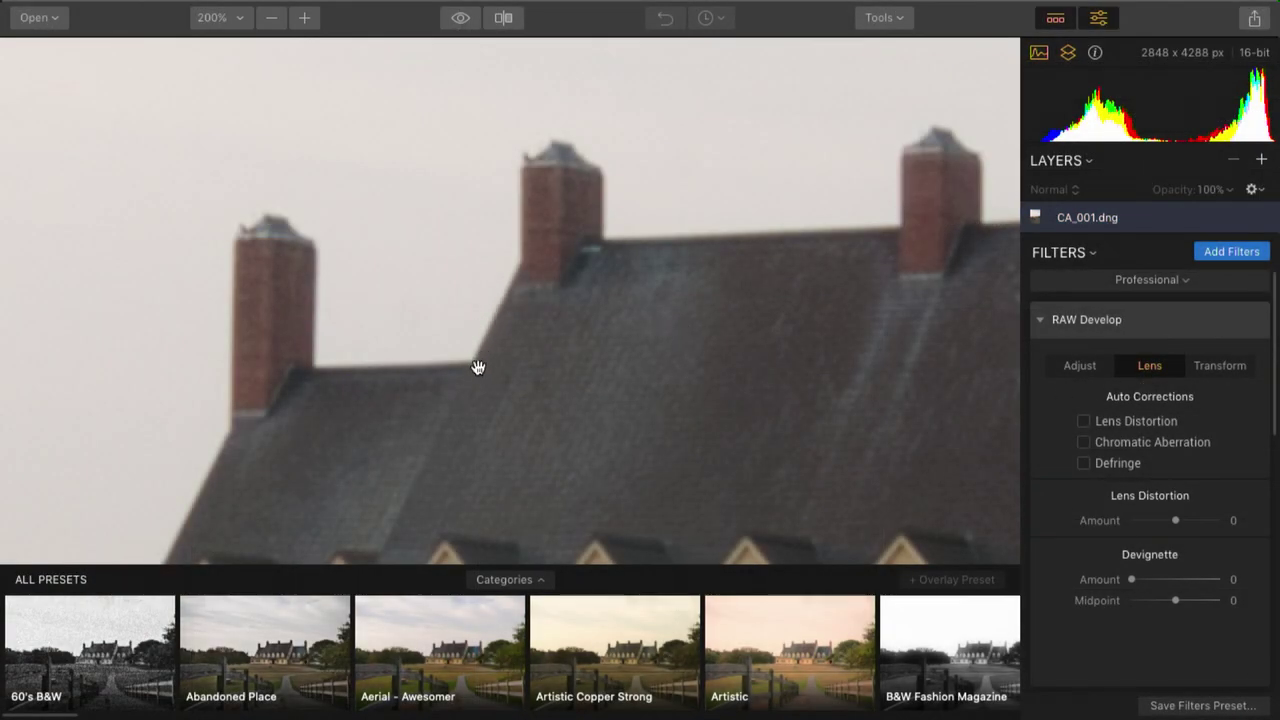
- Zoom from 200% to 300% on the manor's chimneys to check edge fringing
left_click(306, 19)
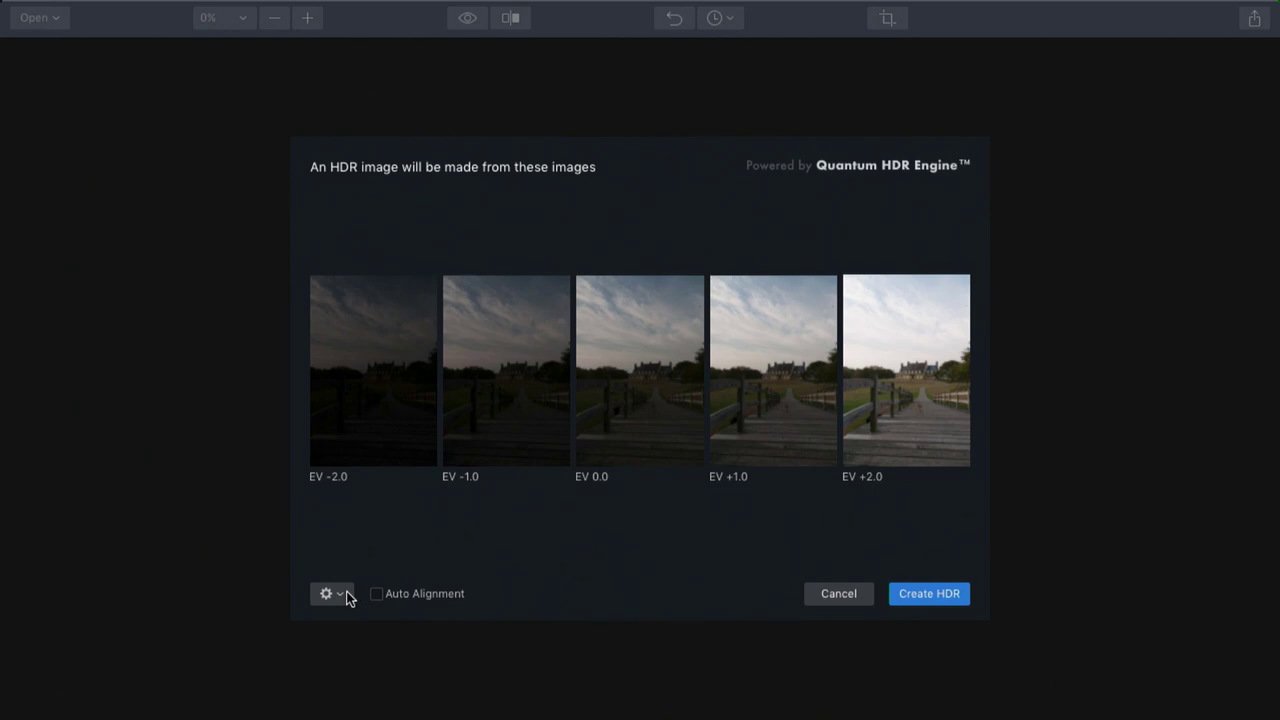
- Check Chromatic Aberration Reduction in the HDR merge gear settings
left_click(332, 594)
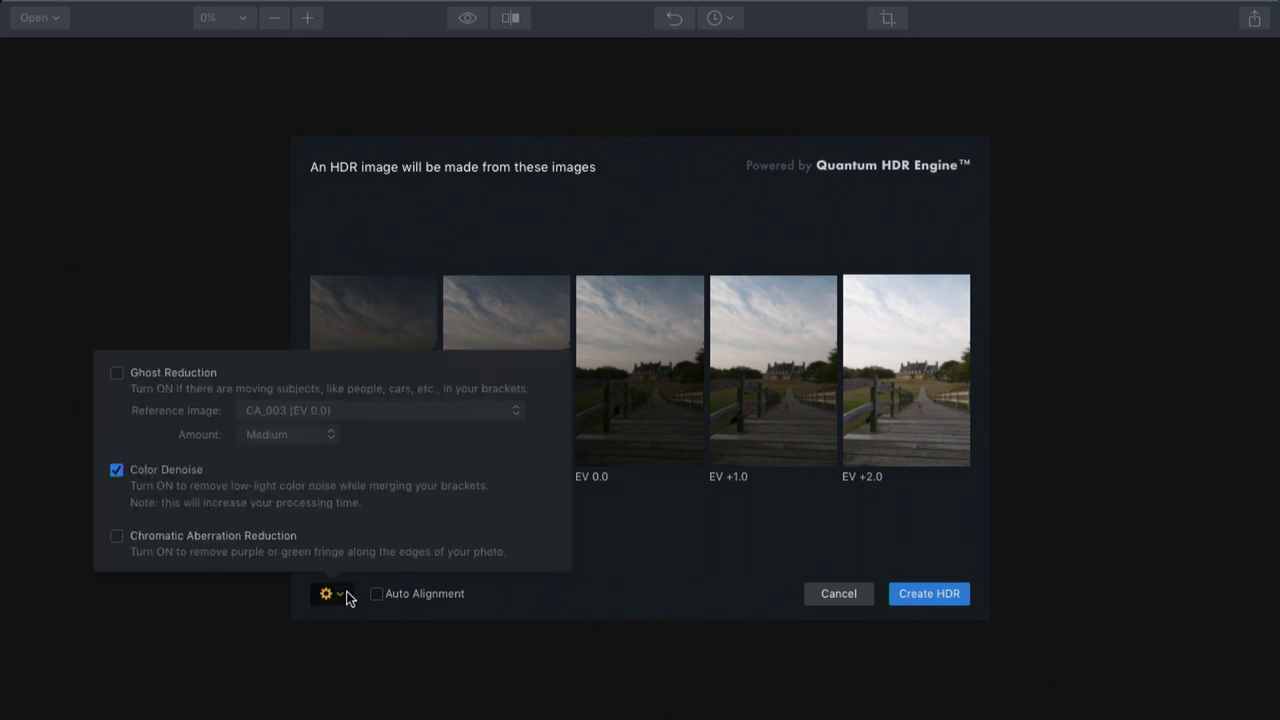
left_click(262, 545)
left_click(672, 604)
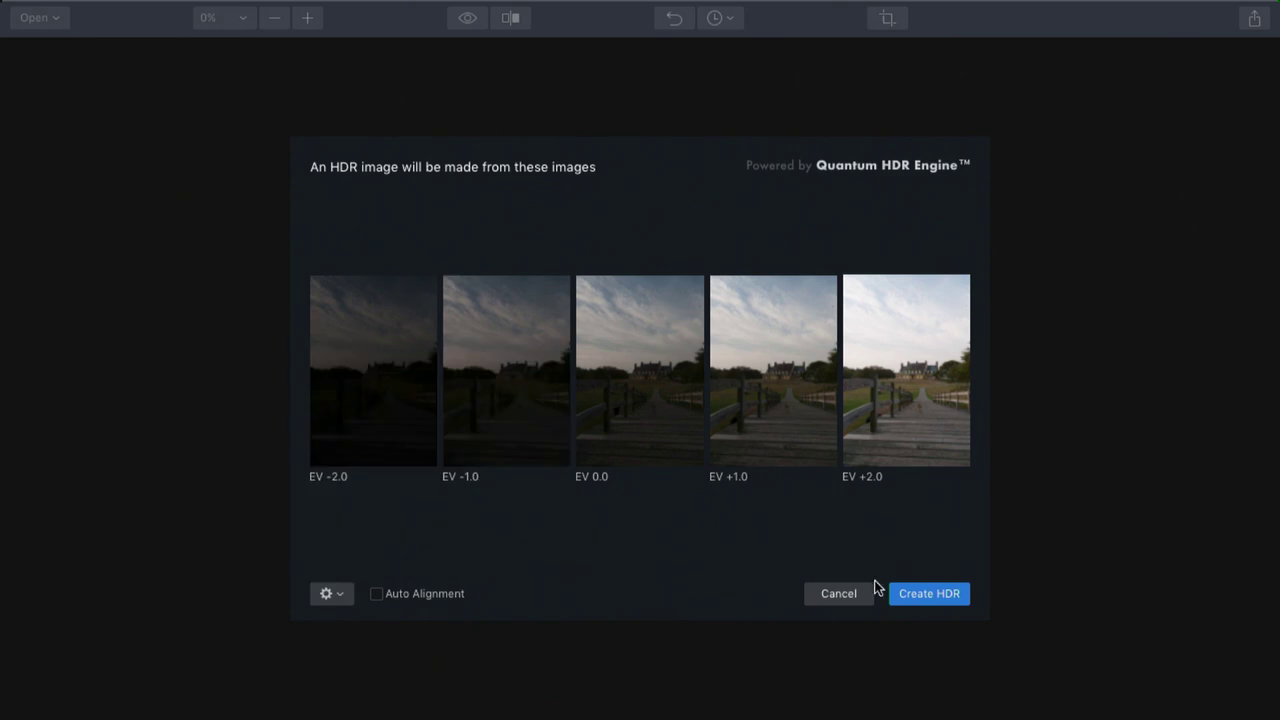
- Create the HDR merge, then zoom in and scroll up to inspect the sky
left_click(960, 598)
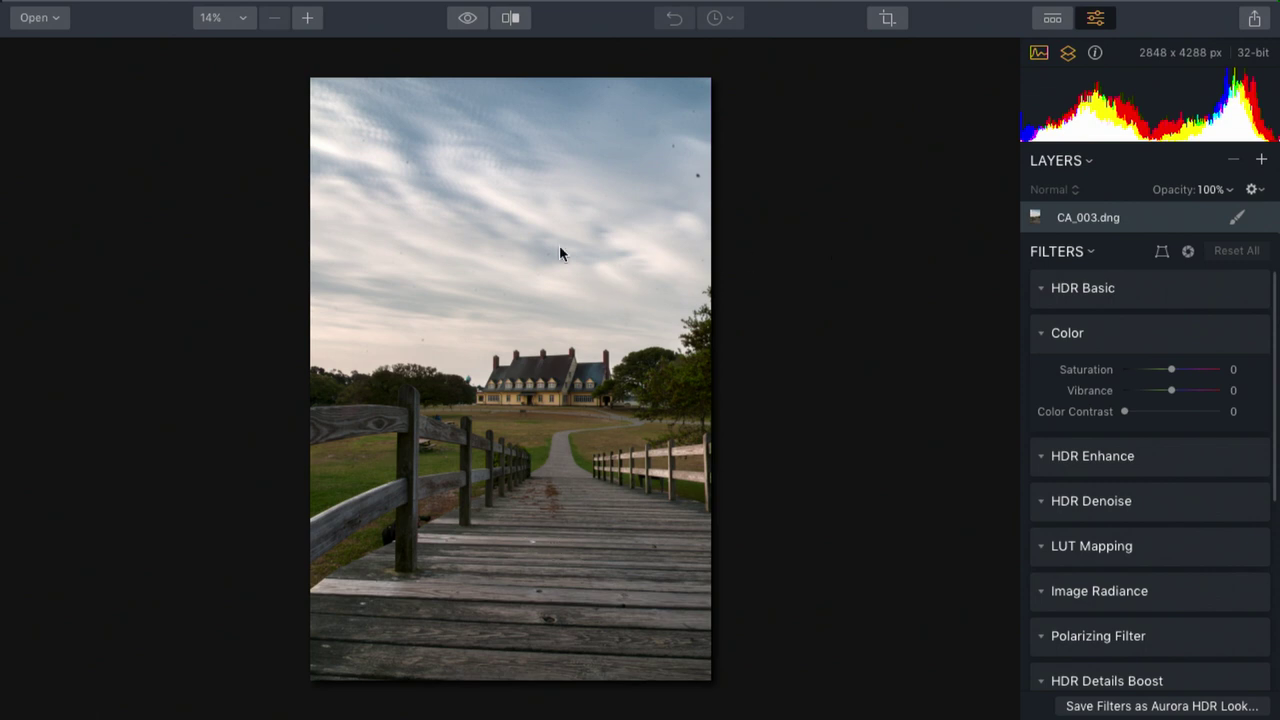
mouse_move(354, 16)
left_click(368, 44)
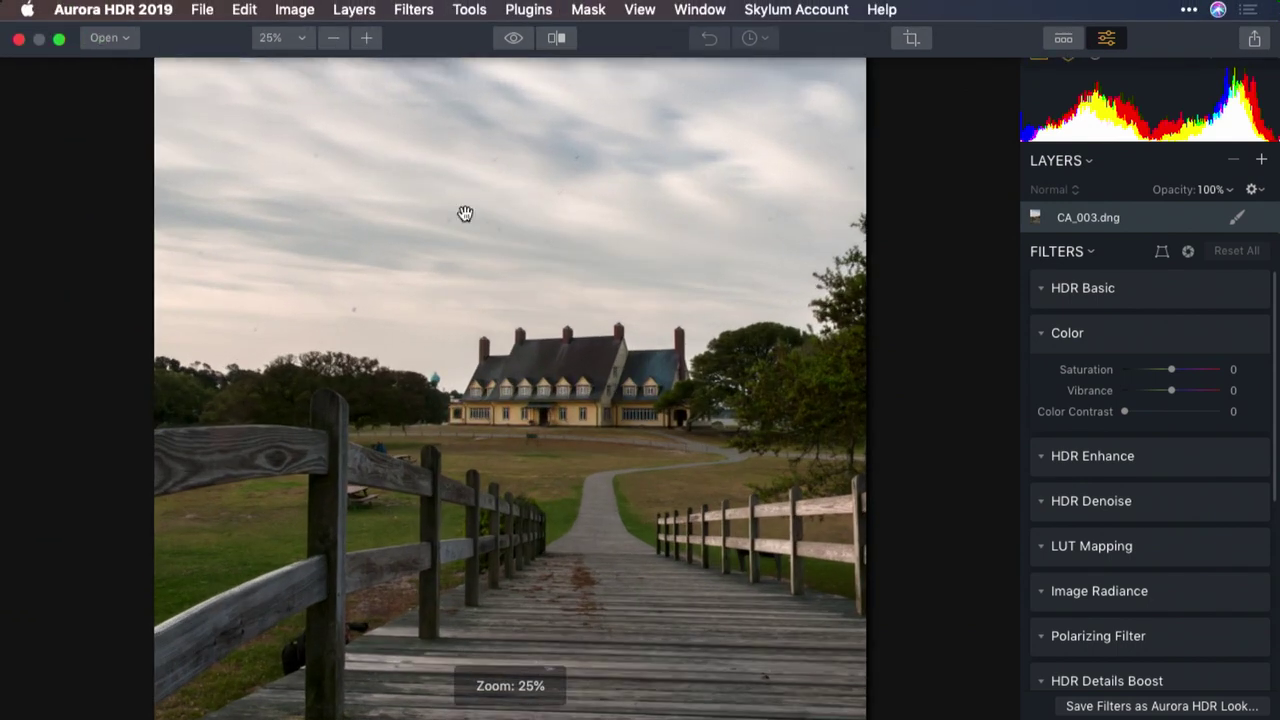
scroll(470, 224, "up", 3)
scroll(470, 224, "up", 3)
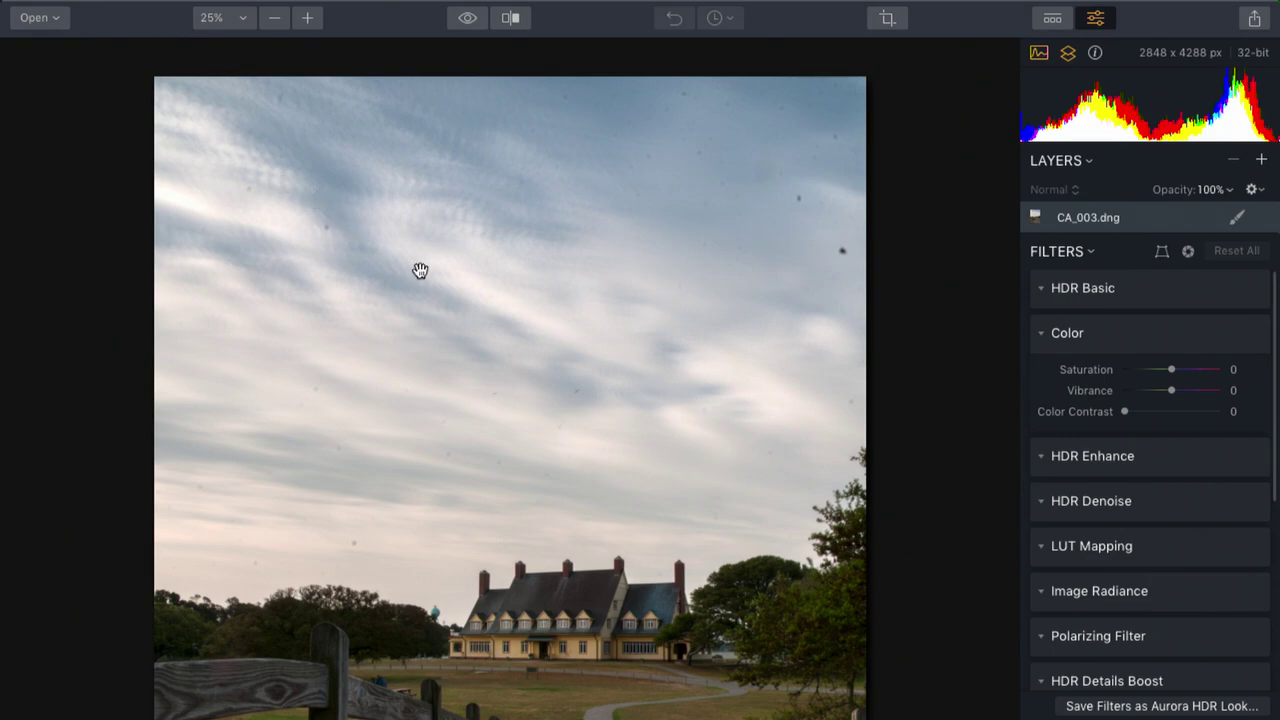
key("super+Tab")
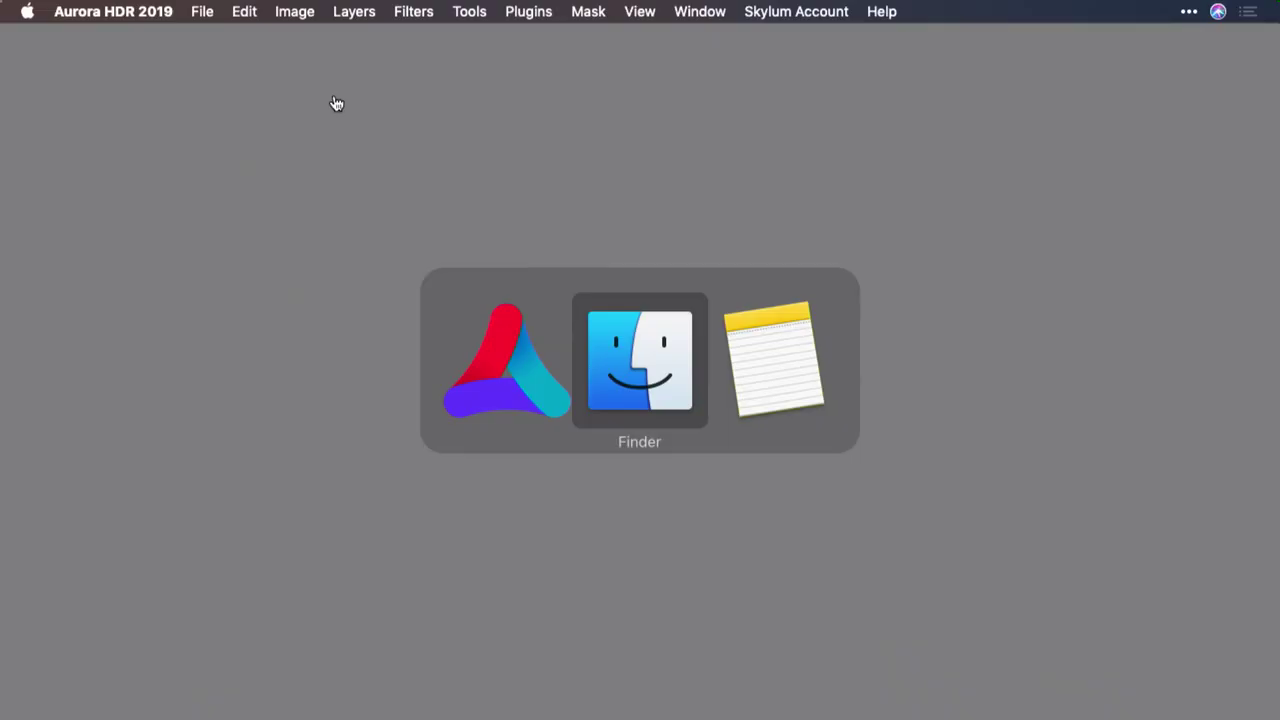
- Reopen all five .dng bracket files for a new HDR merge
key("super+shift+Tab")
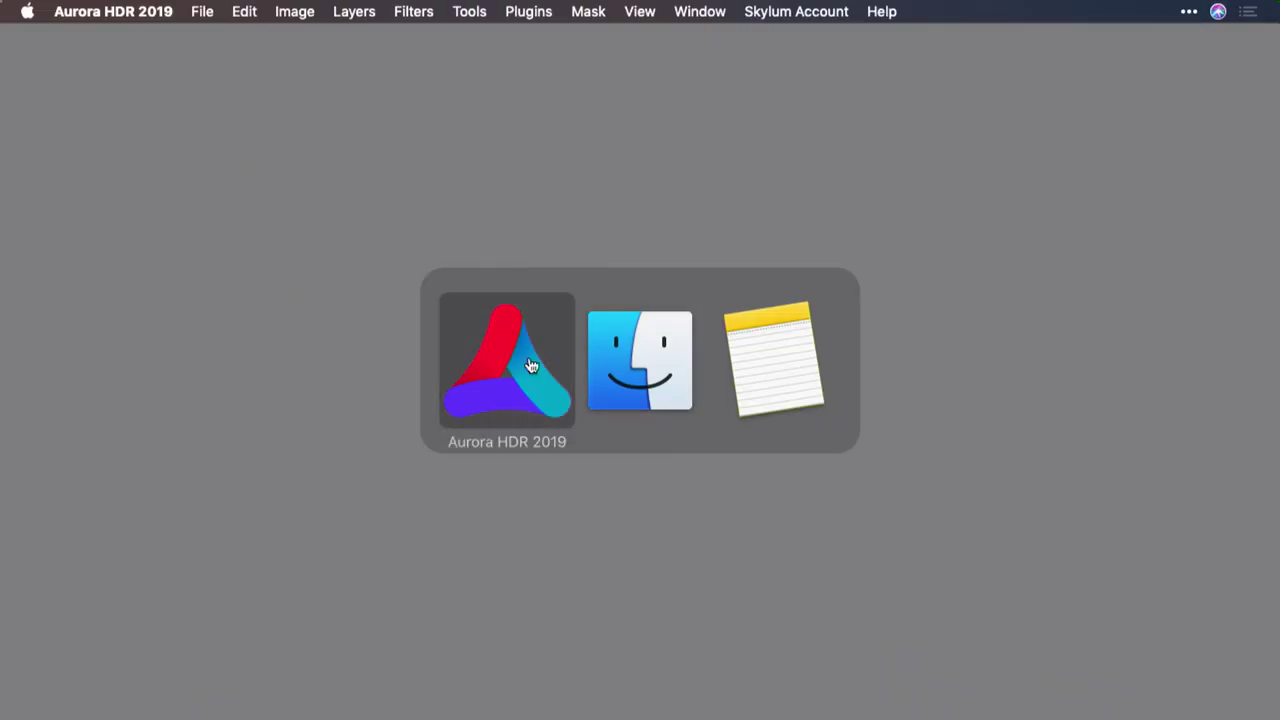
key("super+o")
key("super+a")
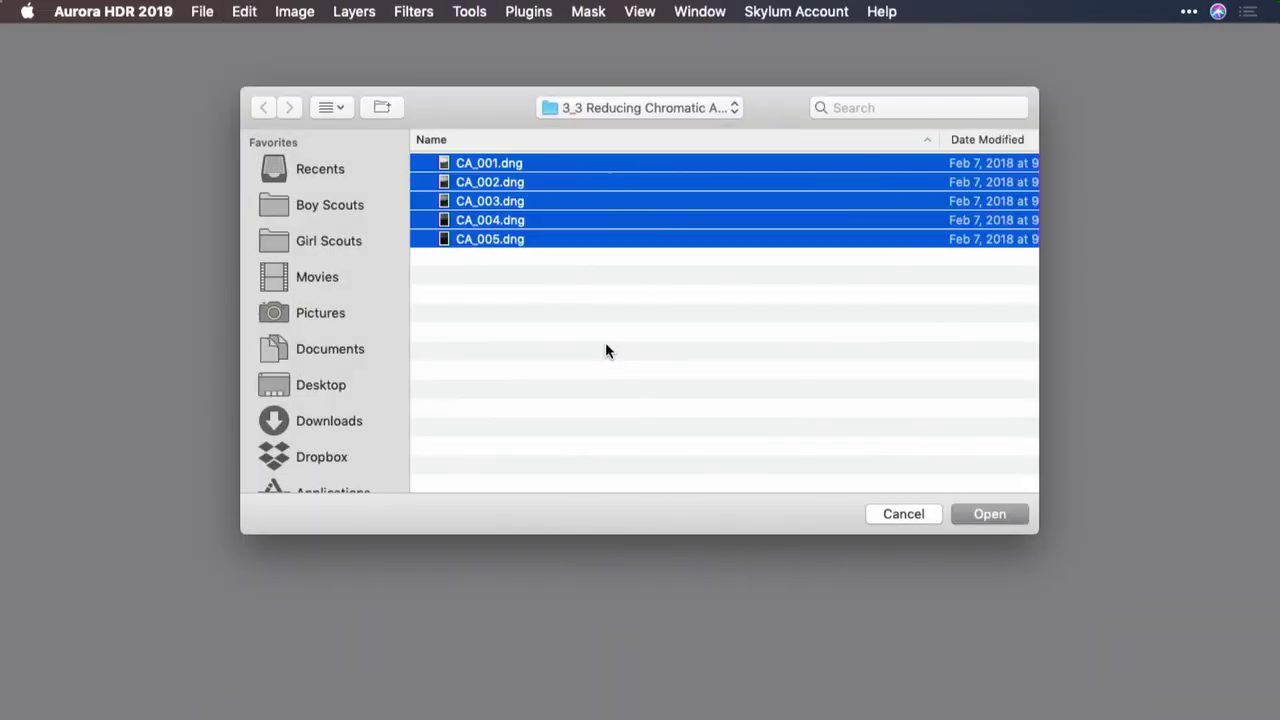
key("Return")
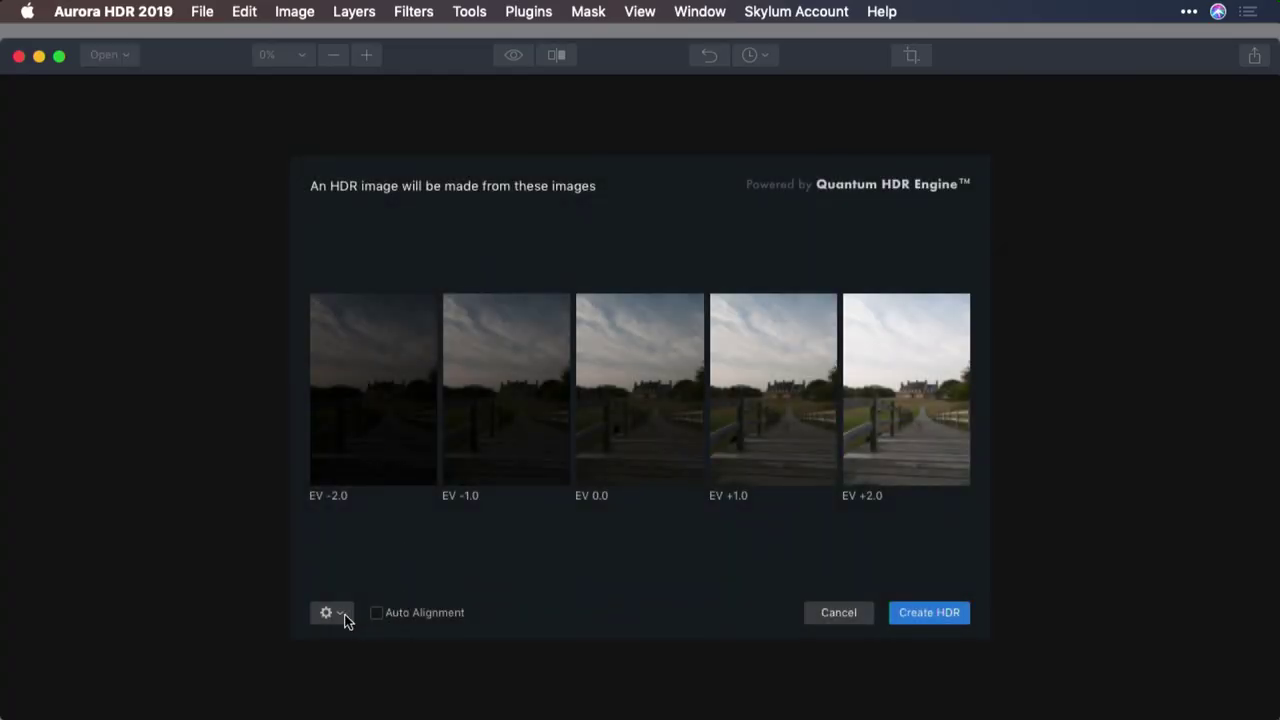
- Enable Ghost Reduction at High plus Chromatic Aberration Reduction, then merge
left_click(343, 614)
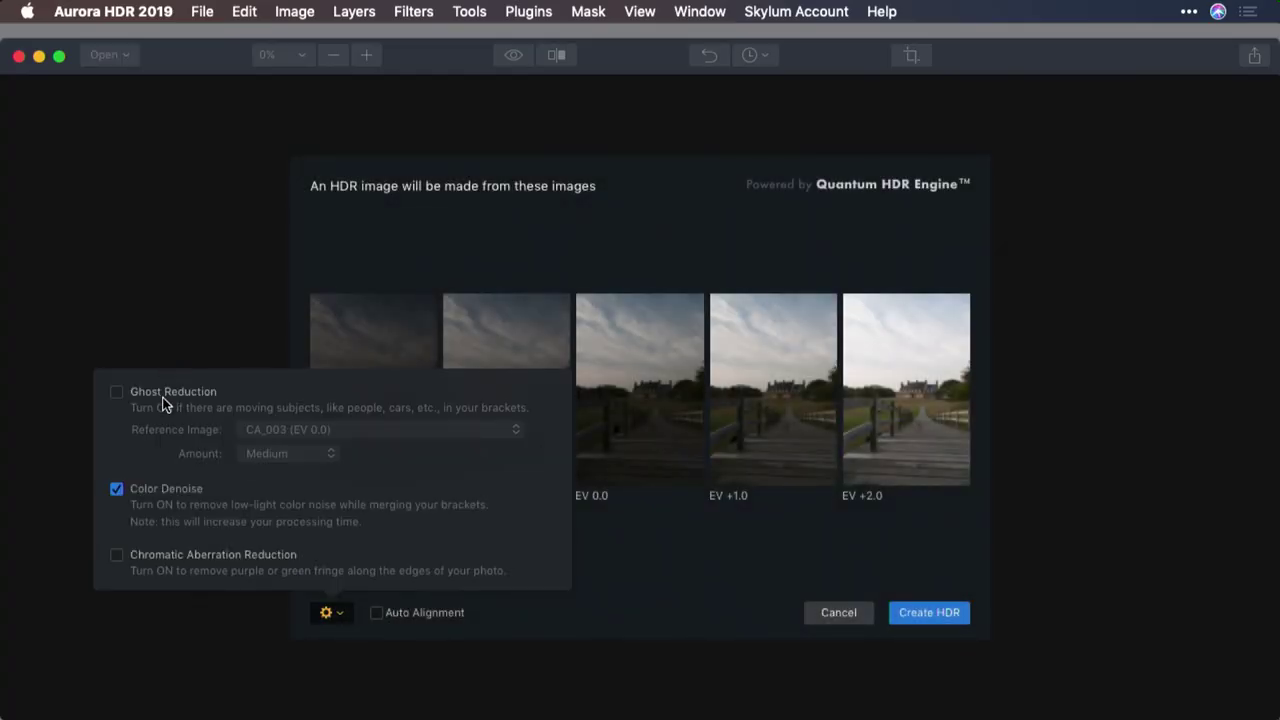
left_click(116, 393)
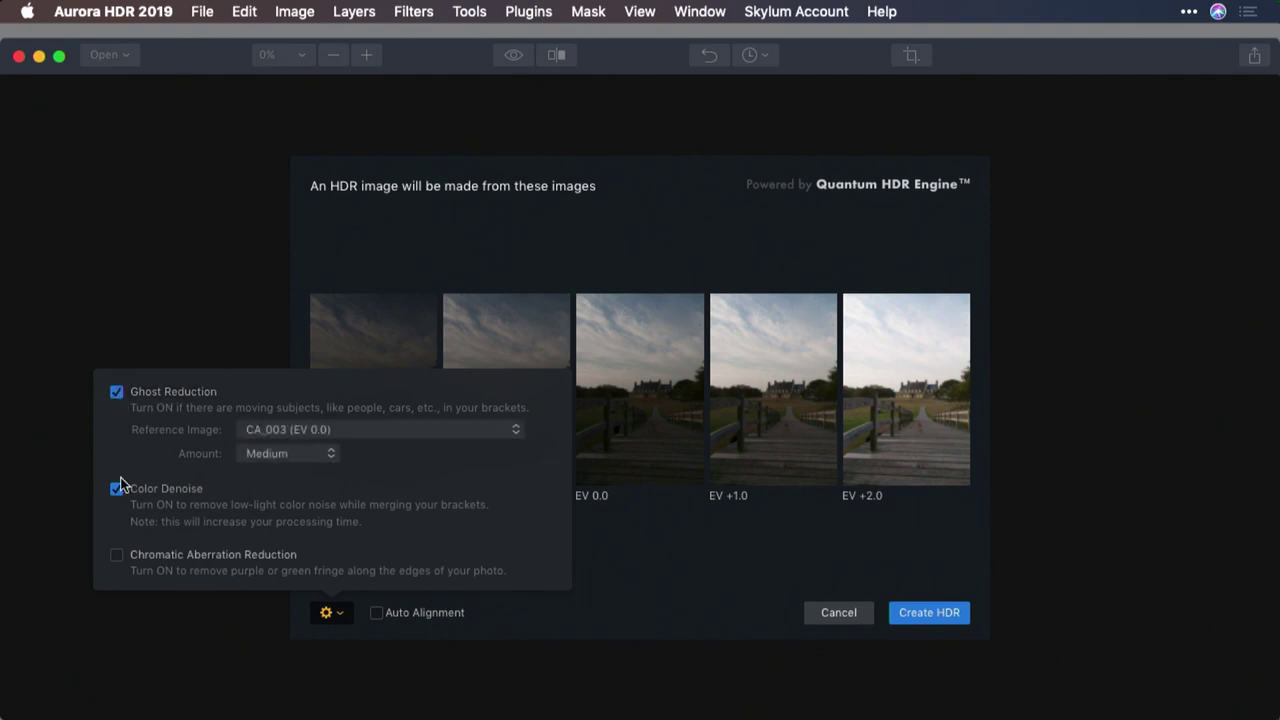
left_click(116, 556)
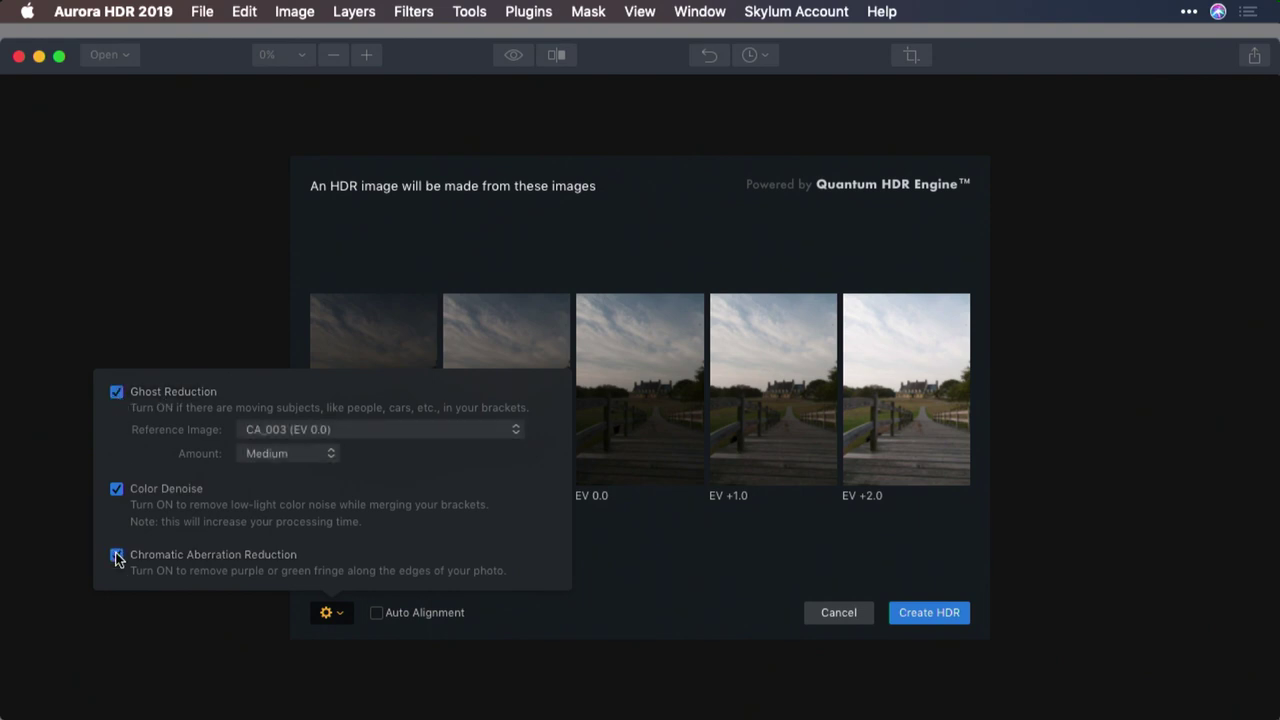
left_click(290, 453)
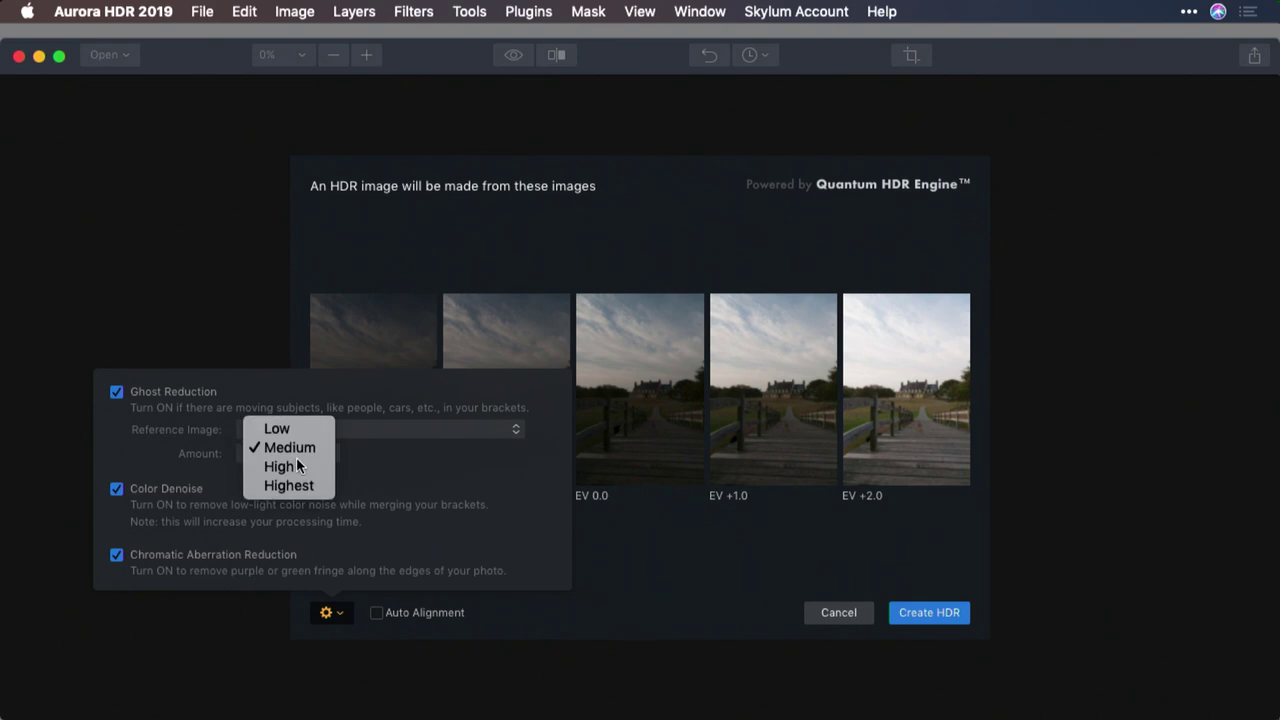
left_click(298, 467)
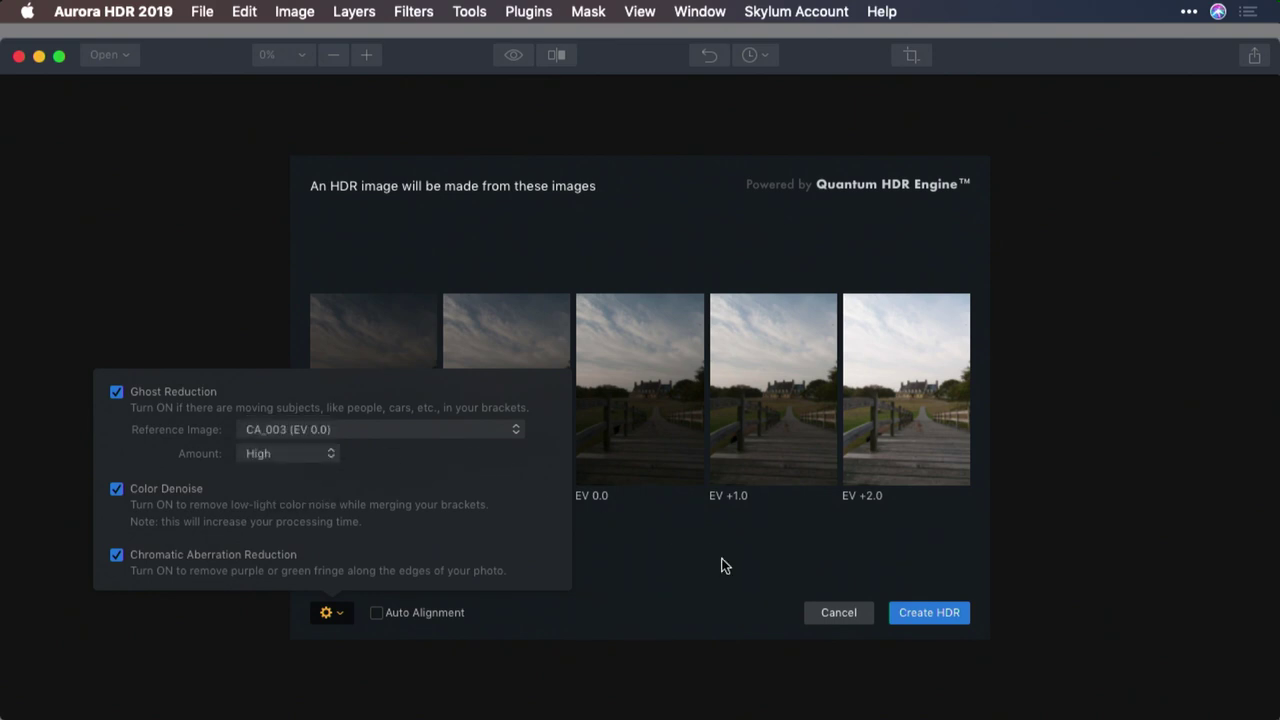
left_click(950, 620)
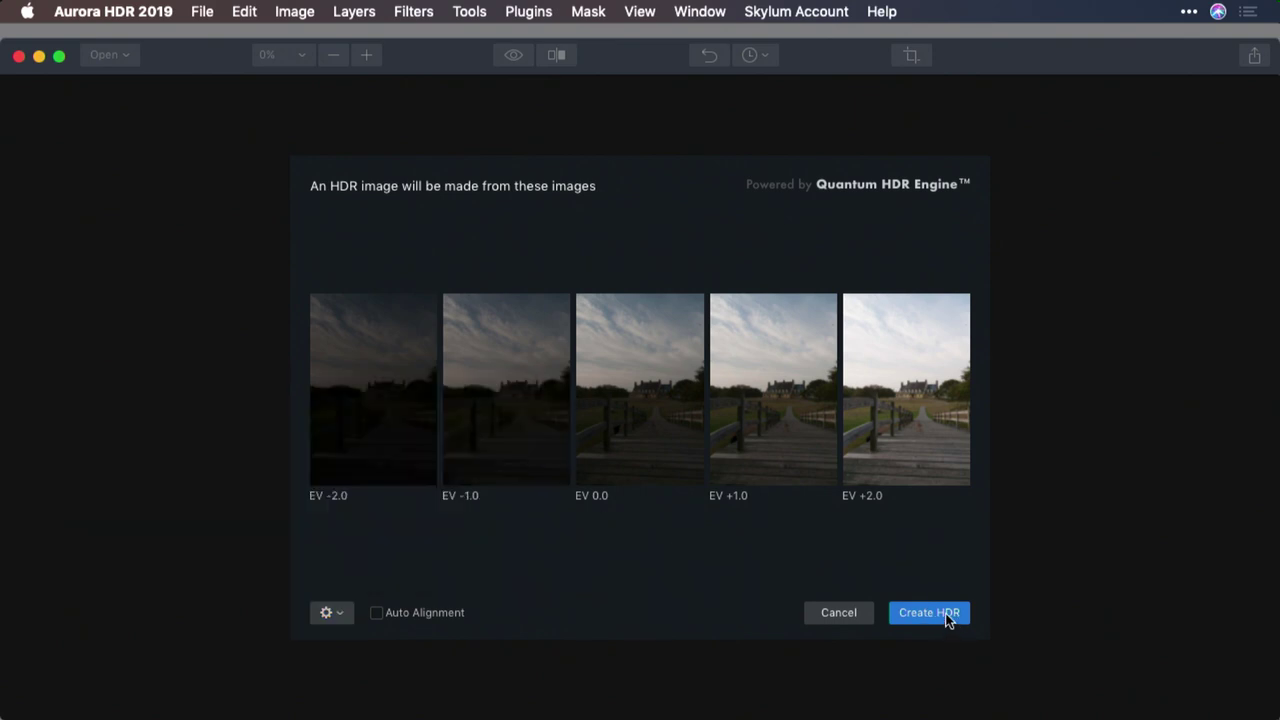
left_click(948, 619)
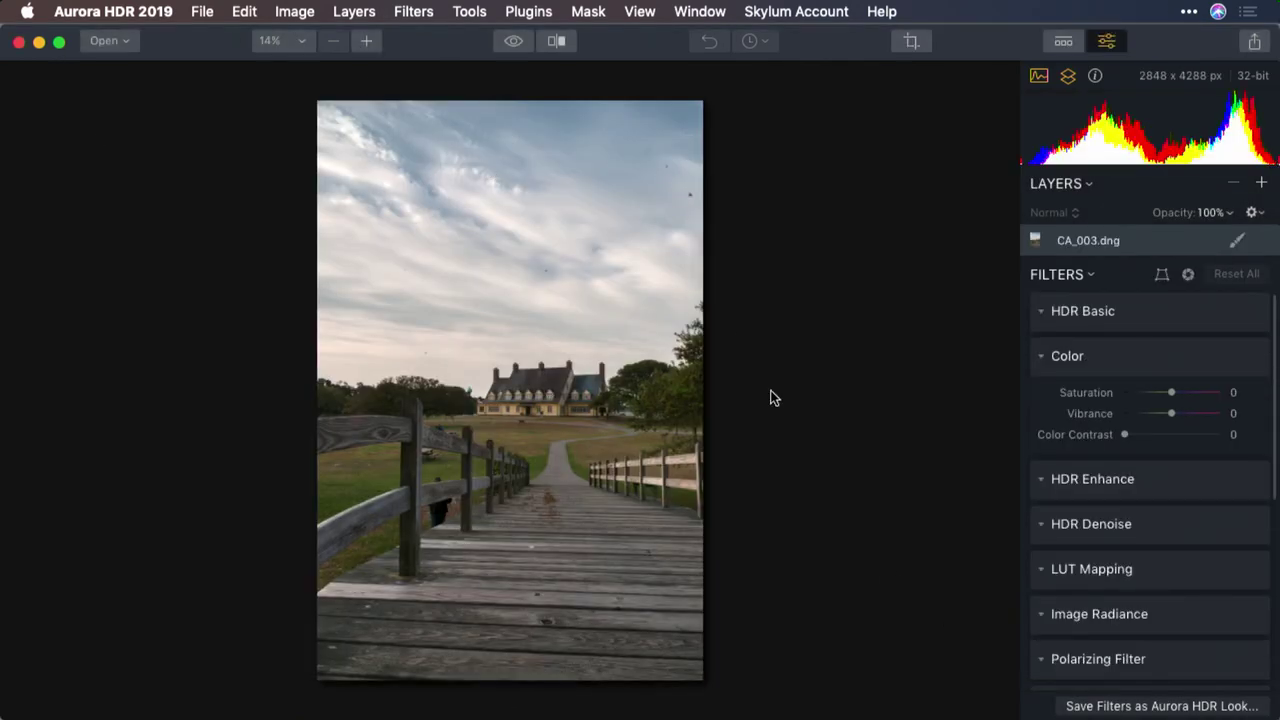
- In HDR Basic, set Smart Tone to -20 and Highlights to -56
left_click(1042, 315)
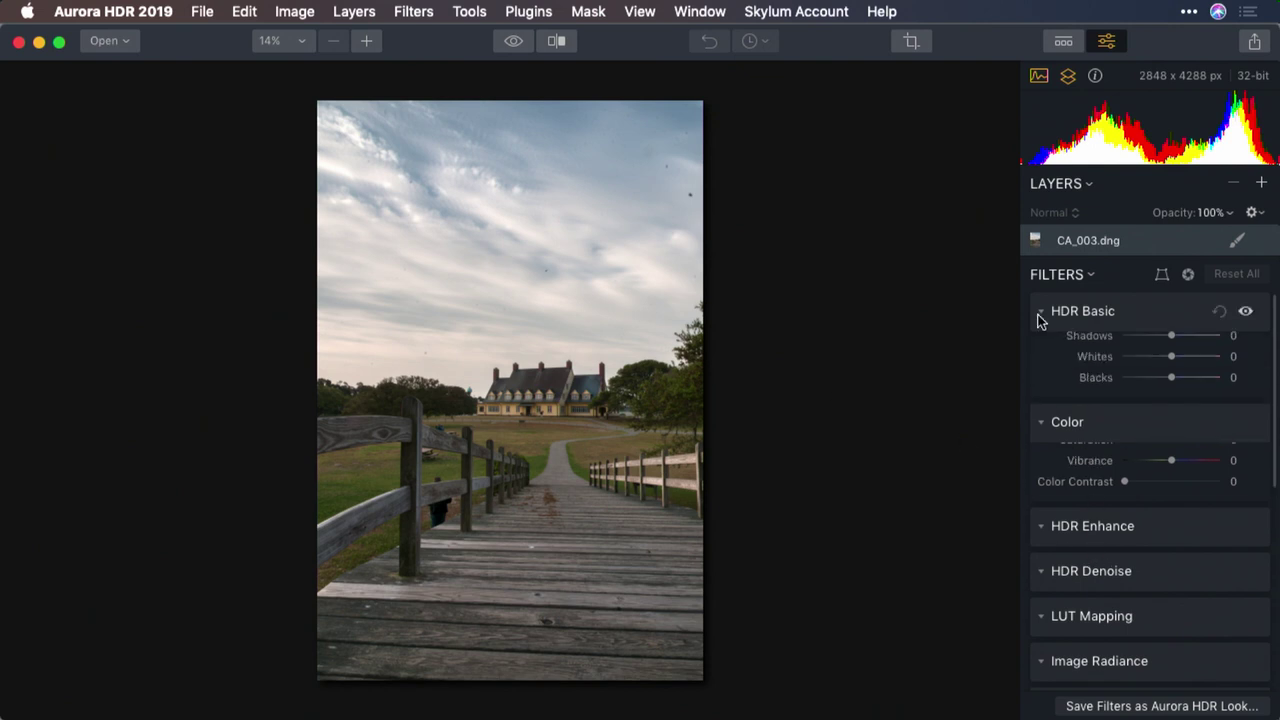
left_click_drag(1178, 486, 1177, 451)
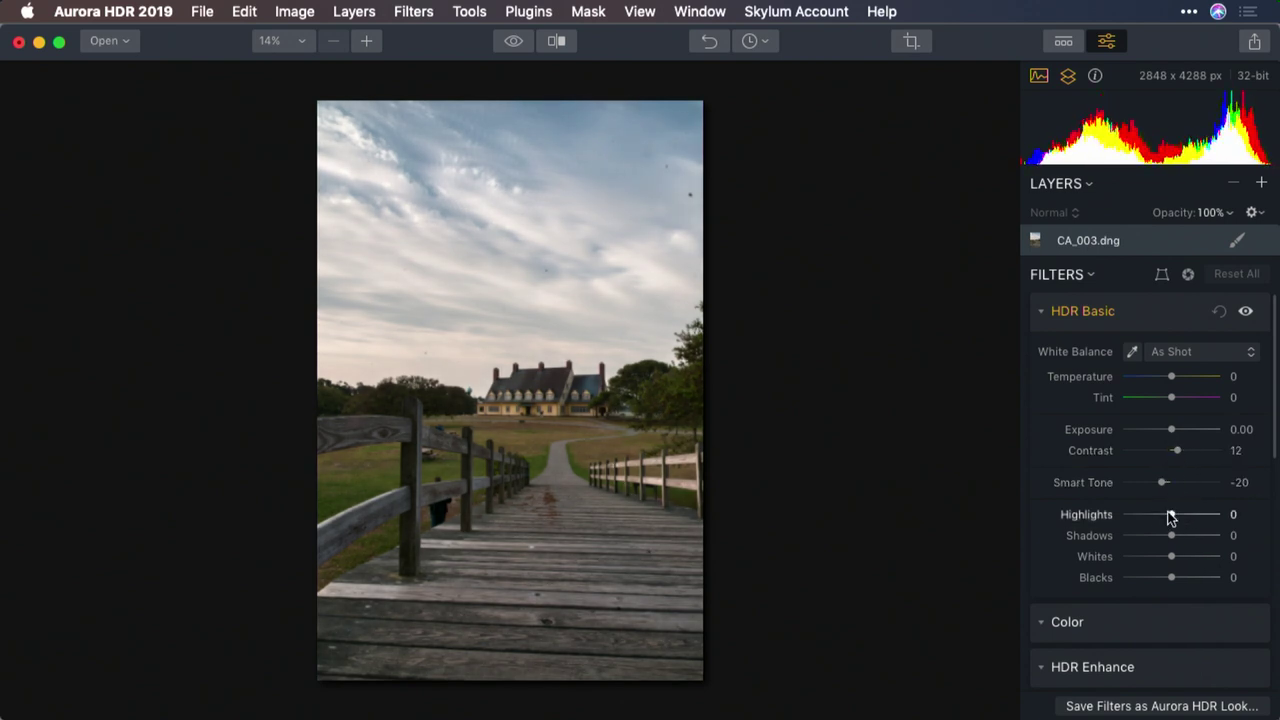
left_click_drag(1171, 516, 1141, 519)
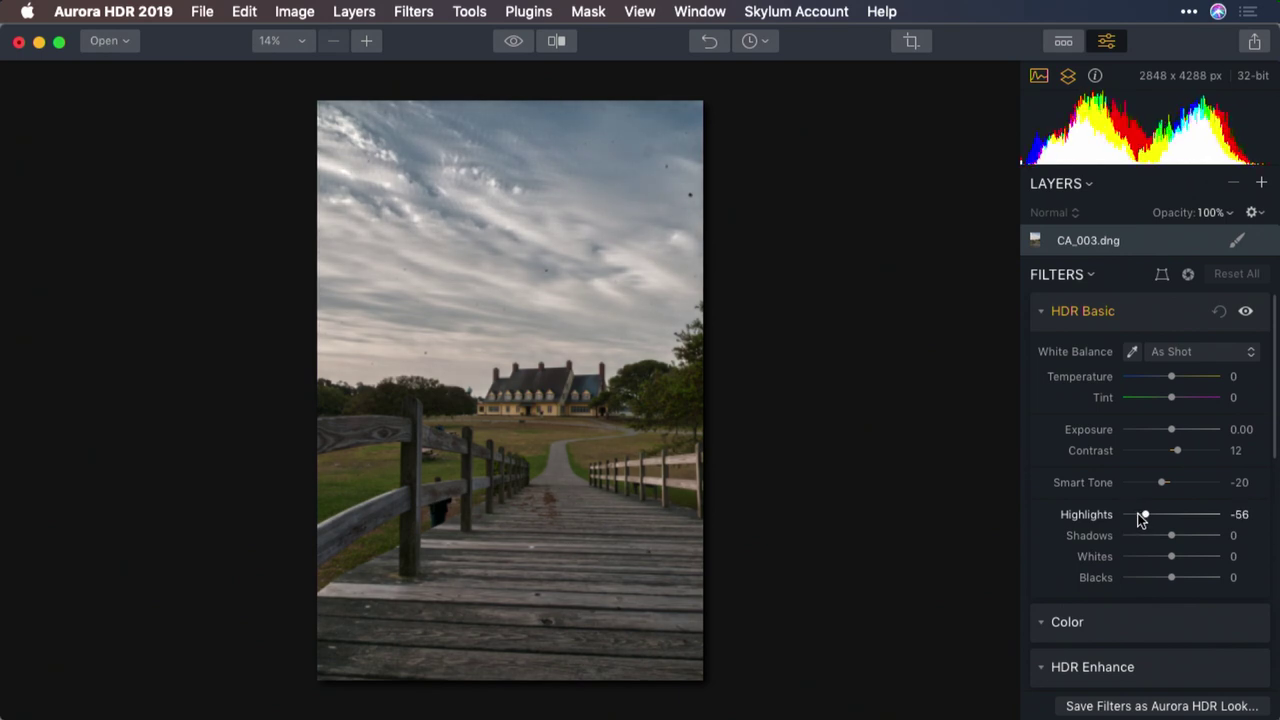
- In Color, set Color Contrast to 36 and Vibrance to 19
left_click(1066, 626)
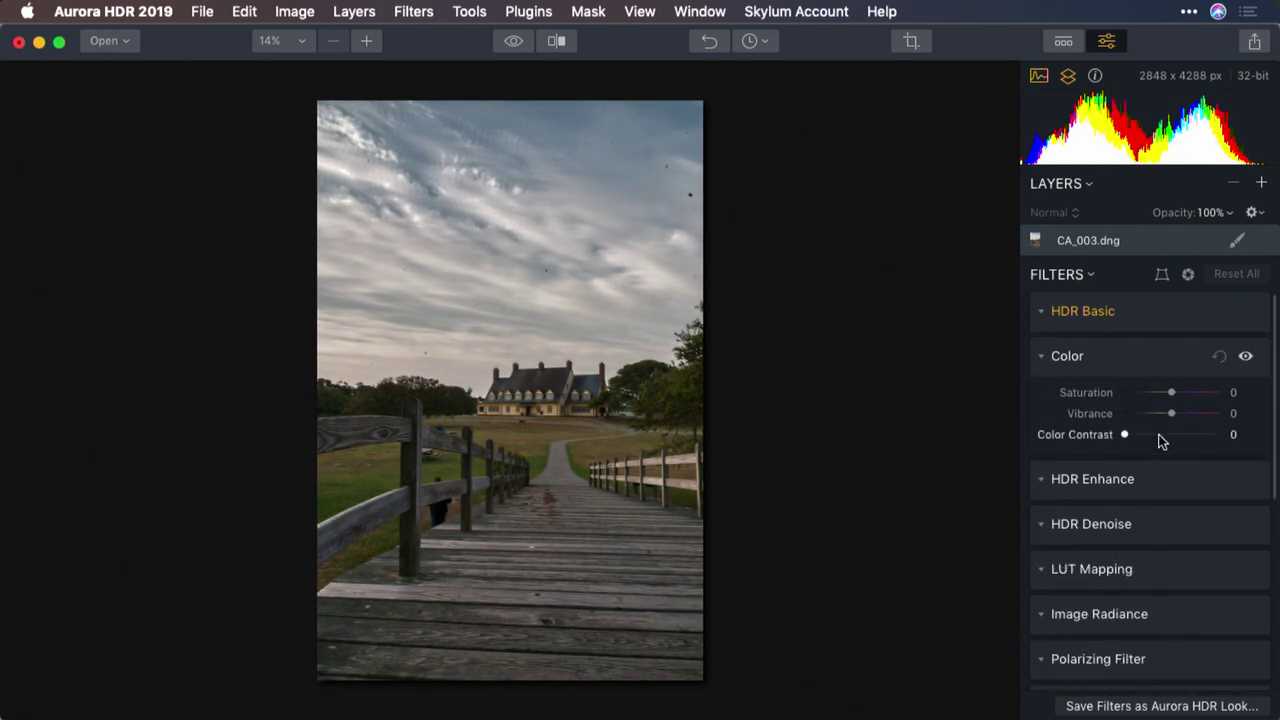
left_click(1157, 437)
left_click(1188, 415)
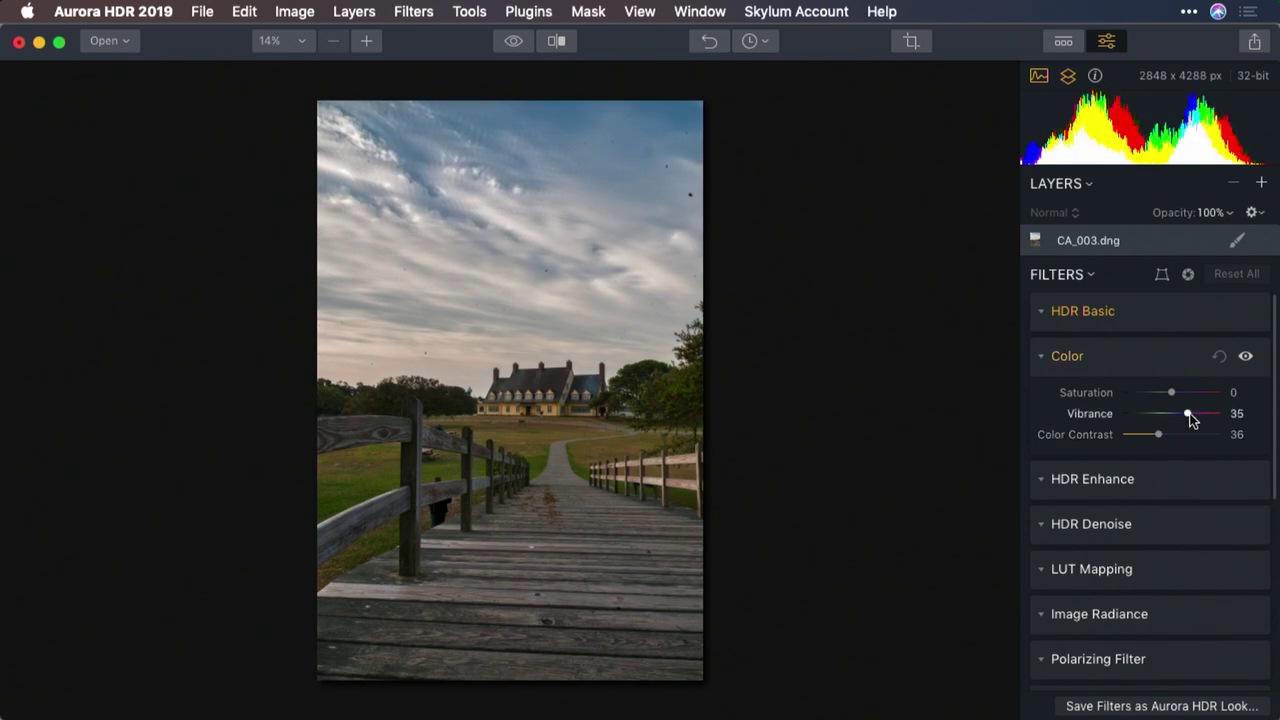
left_click_drag(1189, 414, 1181, 414)
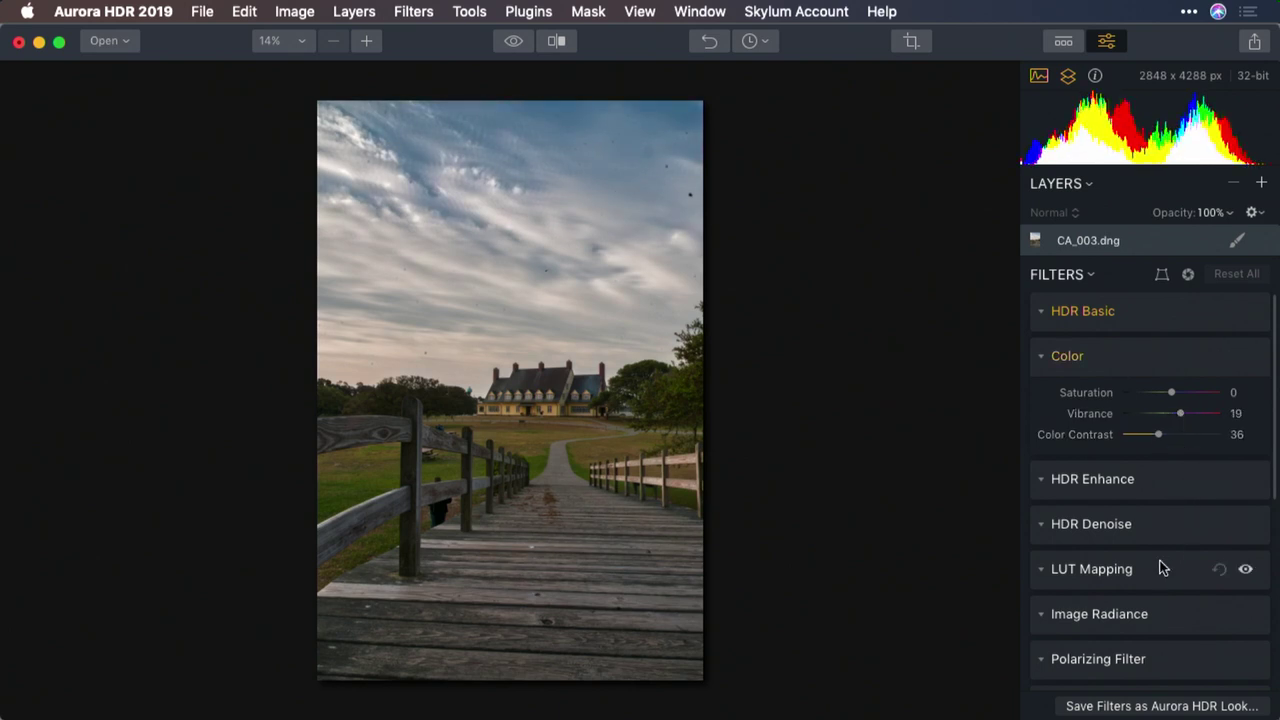
scroll(1160, 569, "down", 5)
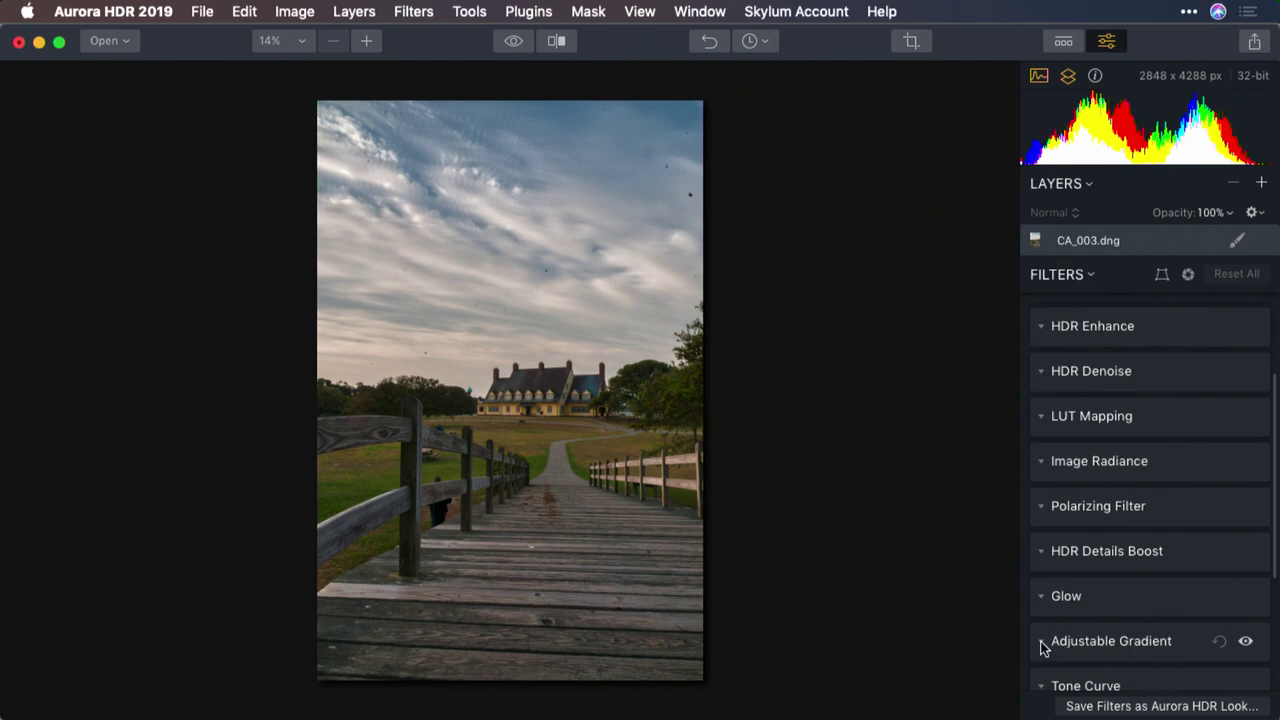
- Add an Adjustable Gradient into the sky: top exposure -43, vibrance 34, bottom exposure 27
left_click(1062, 648)
scroll(1115, 645, "down", 3)
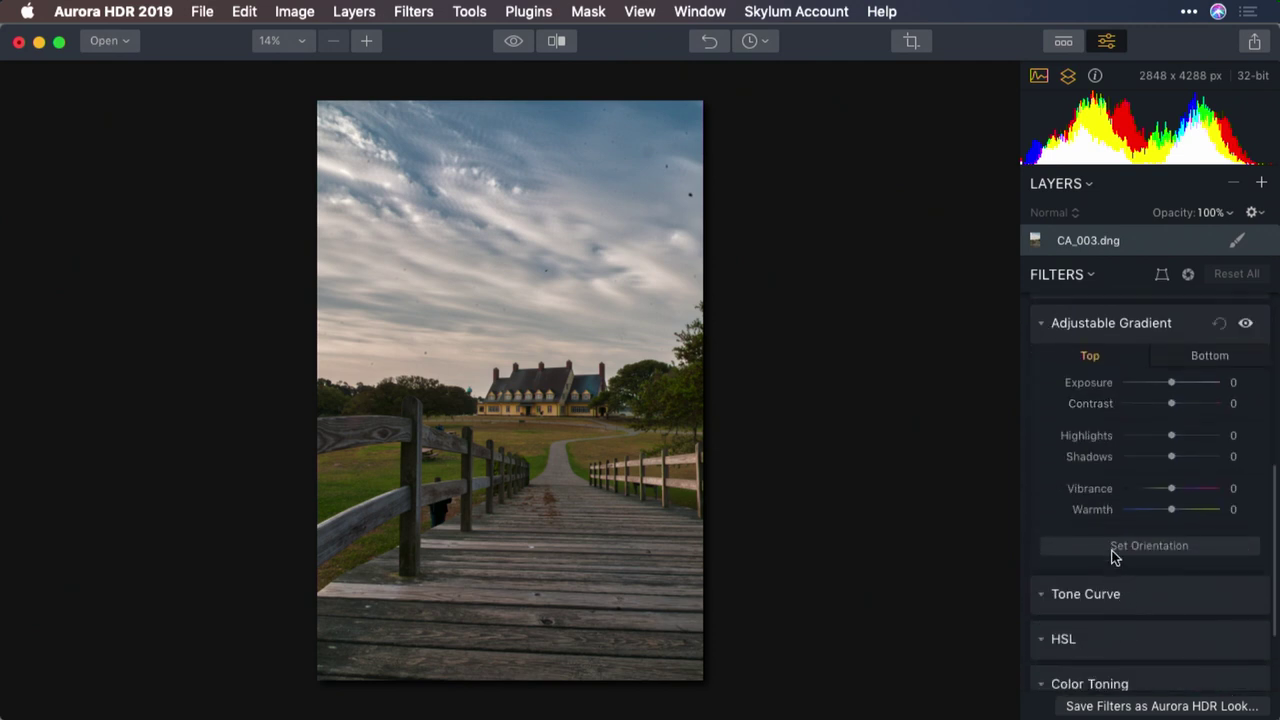
left_click(1115, 550)
left_click_drag(578, 317, 560, 126)
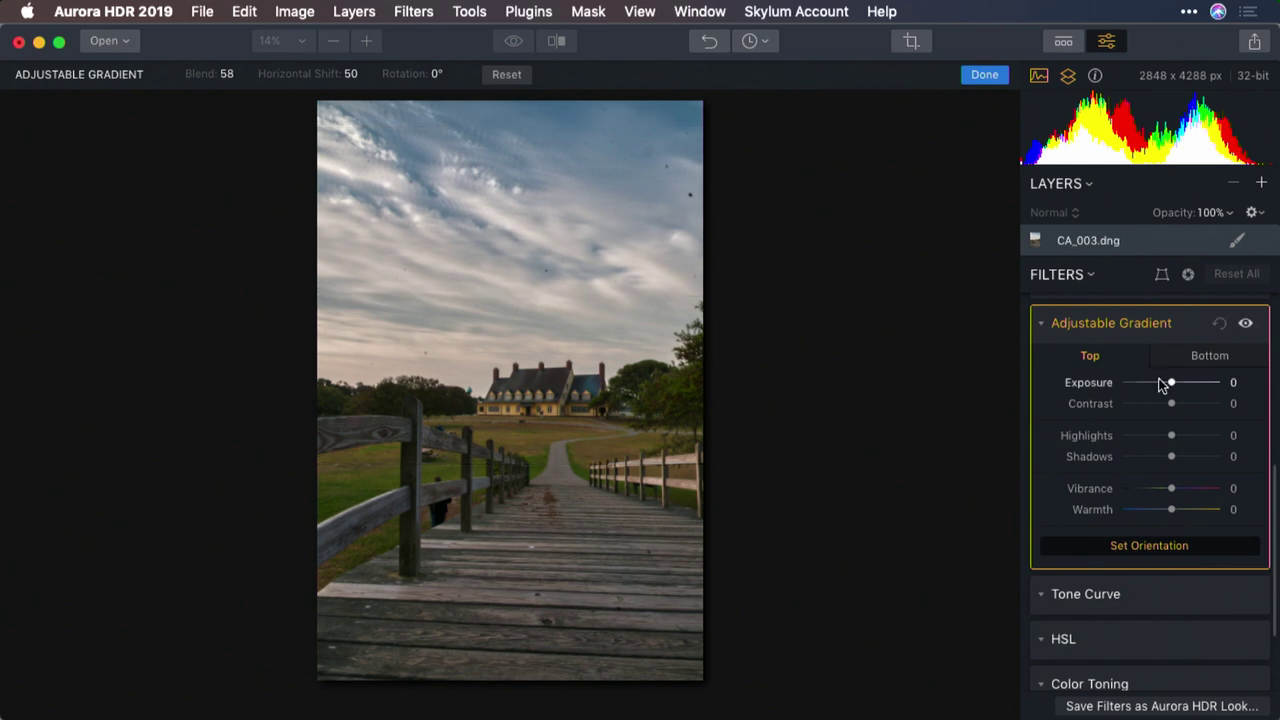
left_click_drag(1166, 382, 1150, 382)
left_click_drag(1171, 488, 1192, 494)
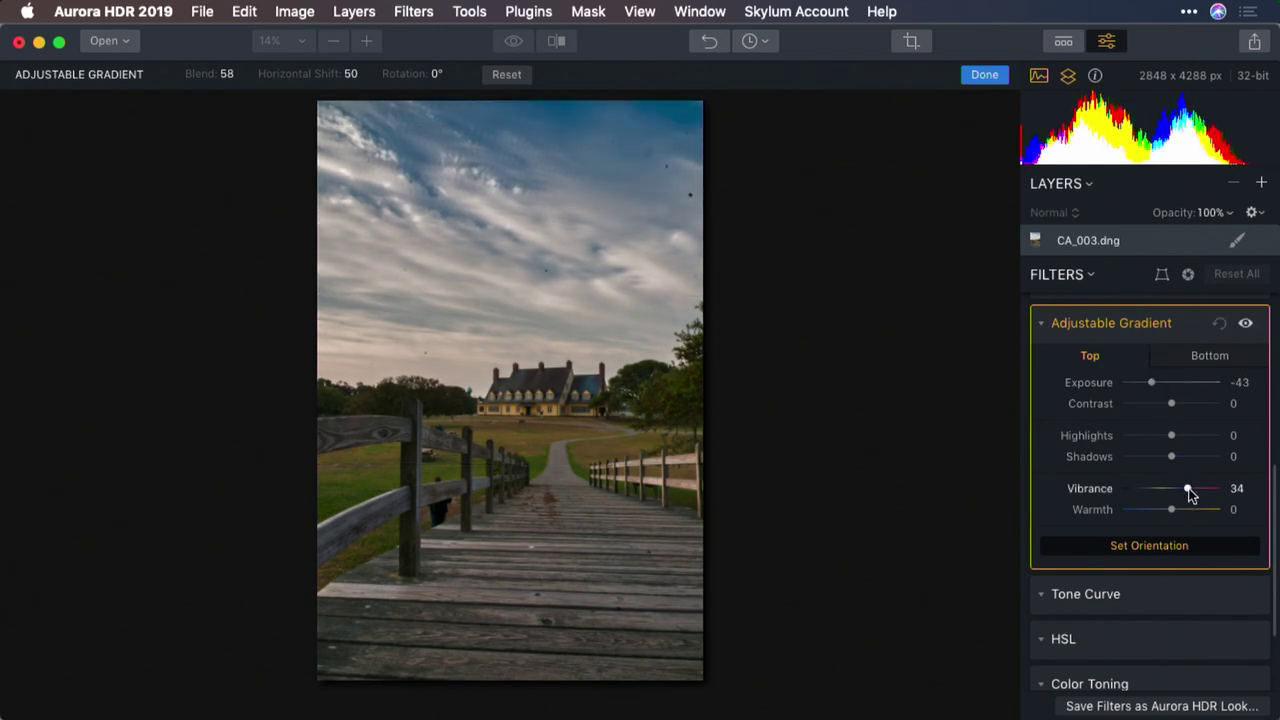
left_click_drag(1180, 381, 1189, 388)
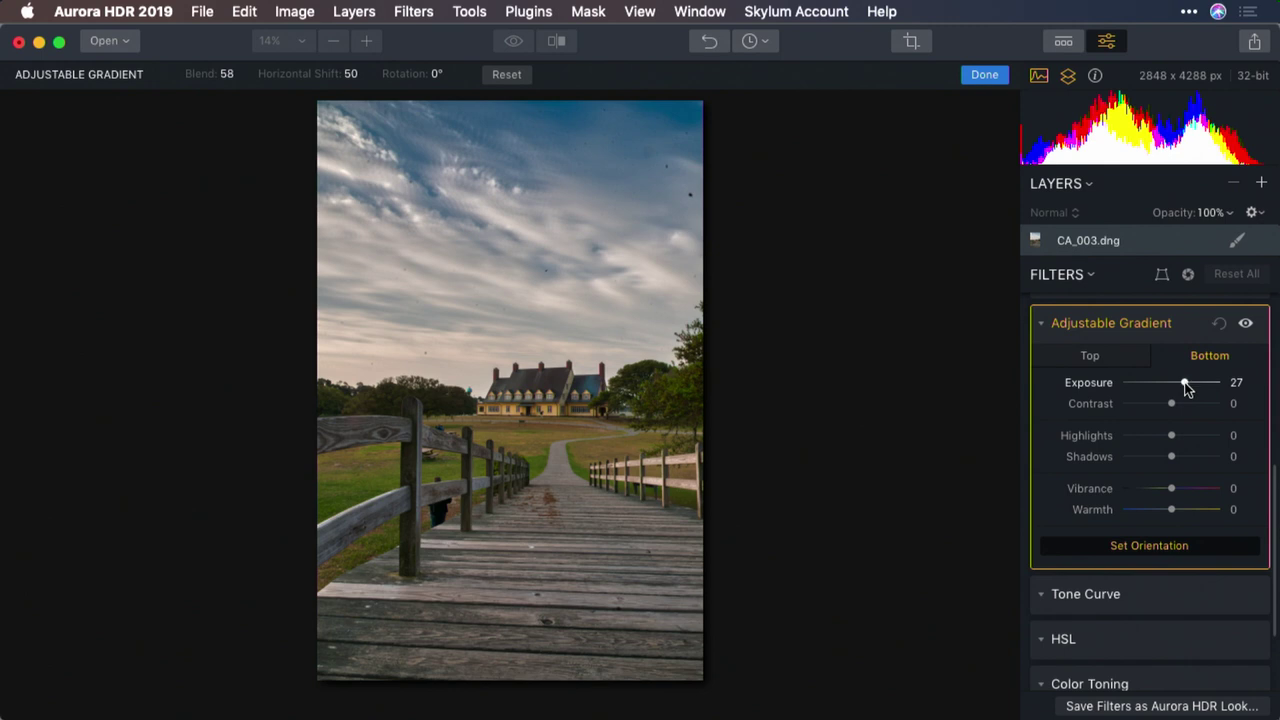
mouse_move(524, 550)
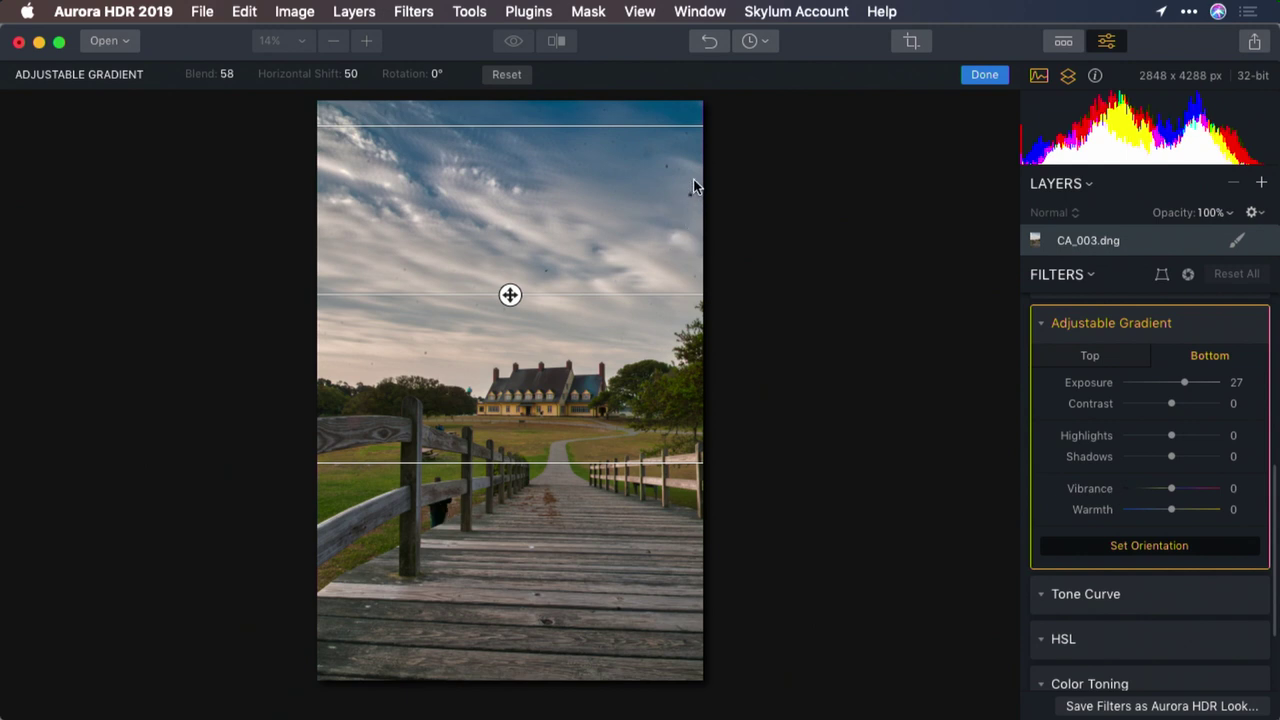
left_click(59, 41)
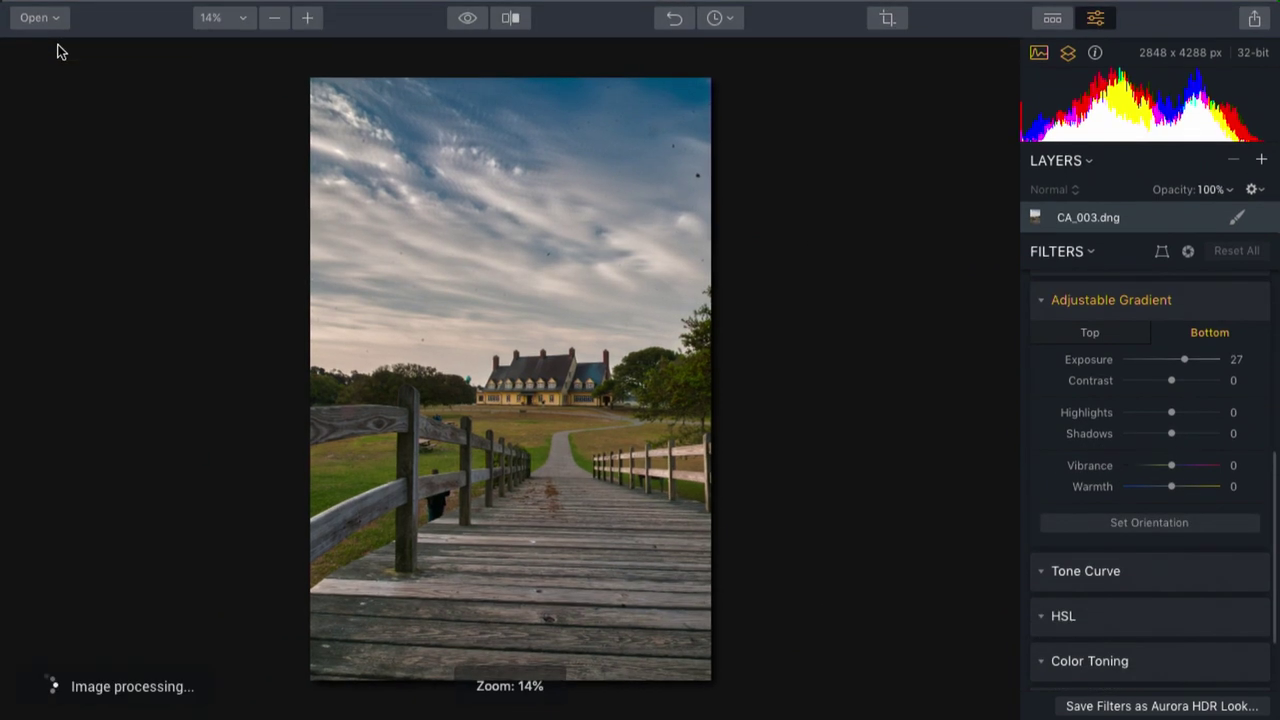
mouse_move(416, 3)
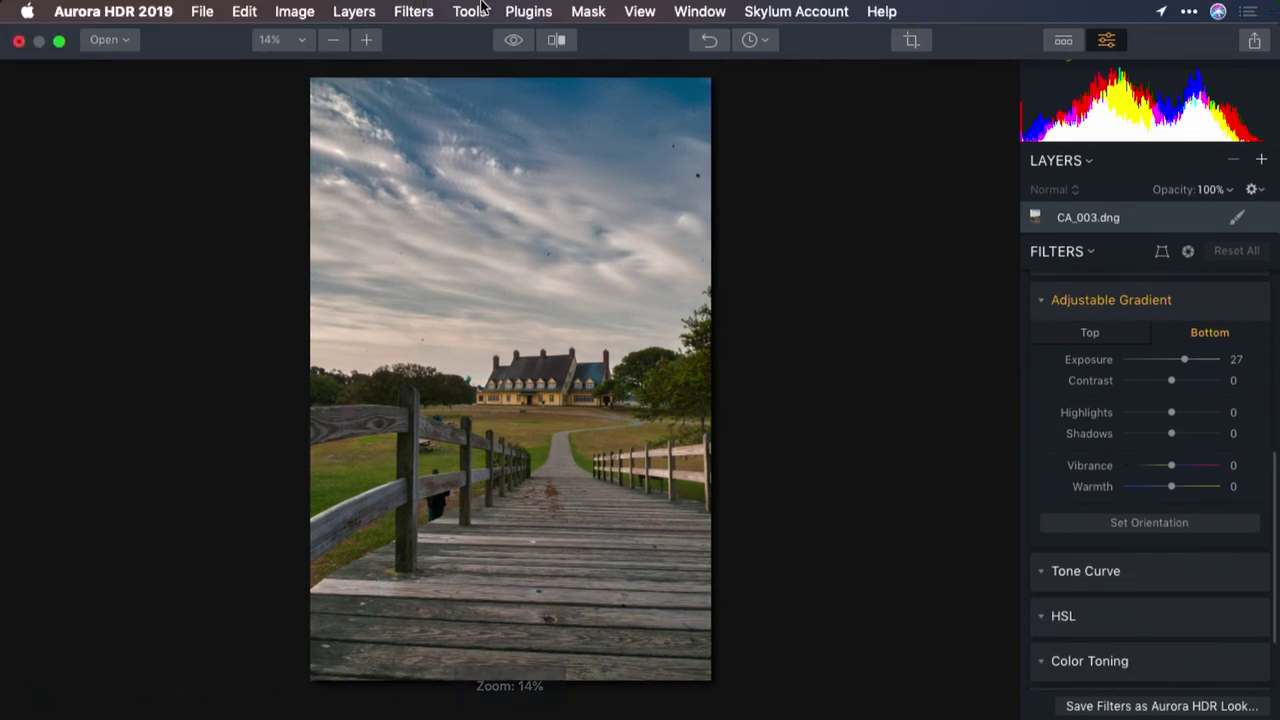
- Send the photo to the Luminar plugin, make it full screen, and hide the presets strip
left_click(532, 8)
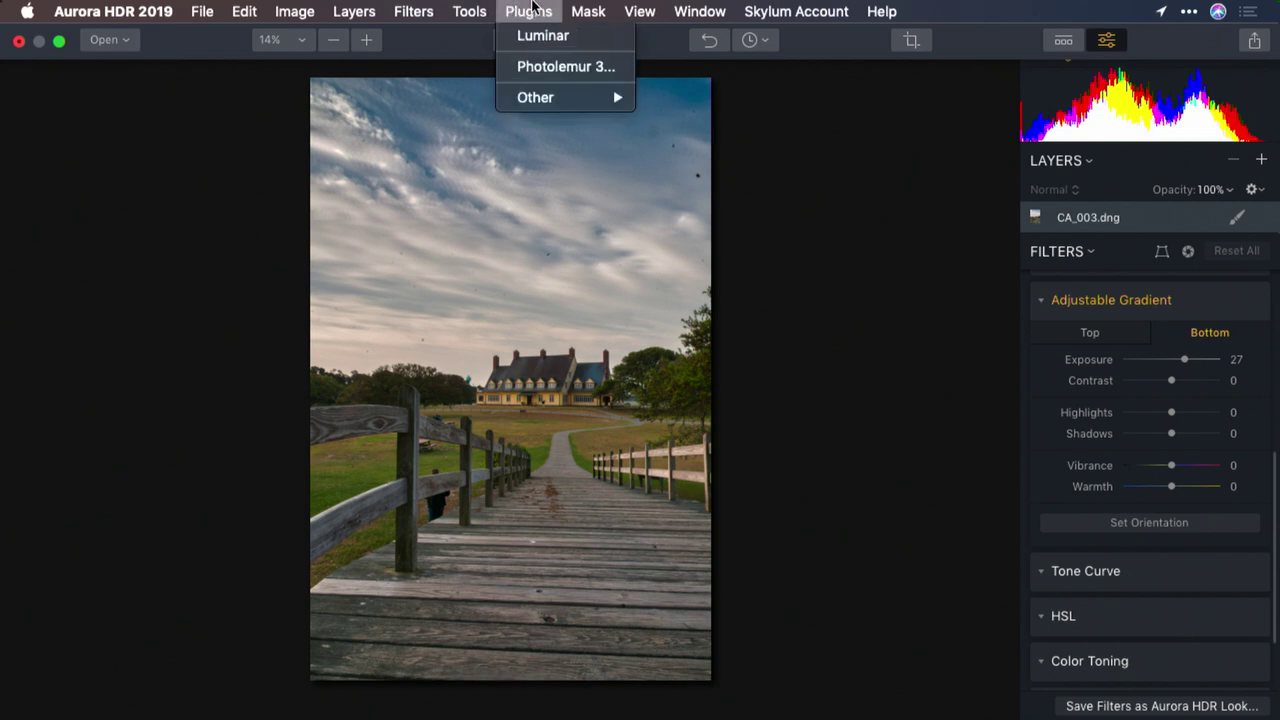
left_click(543, 36)
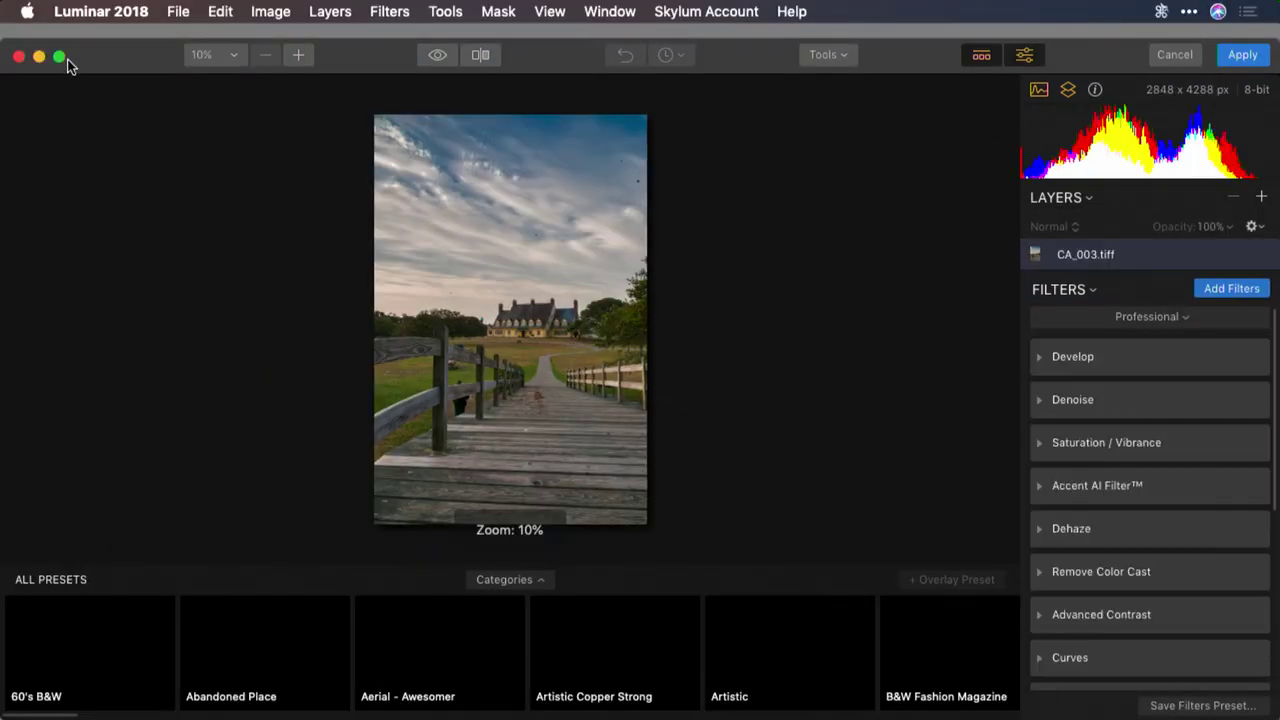
left_click(59, 57)
left_click(970, 19)
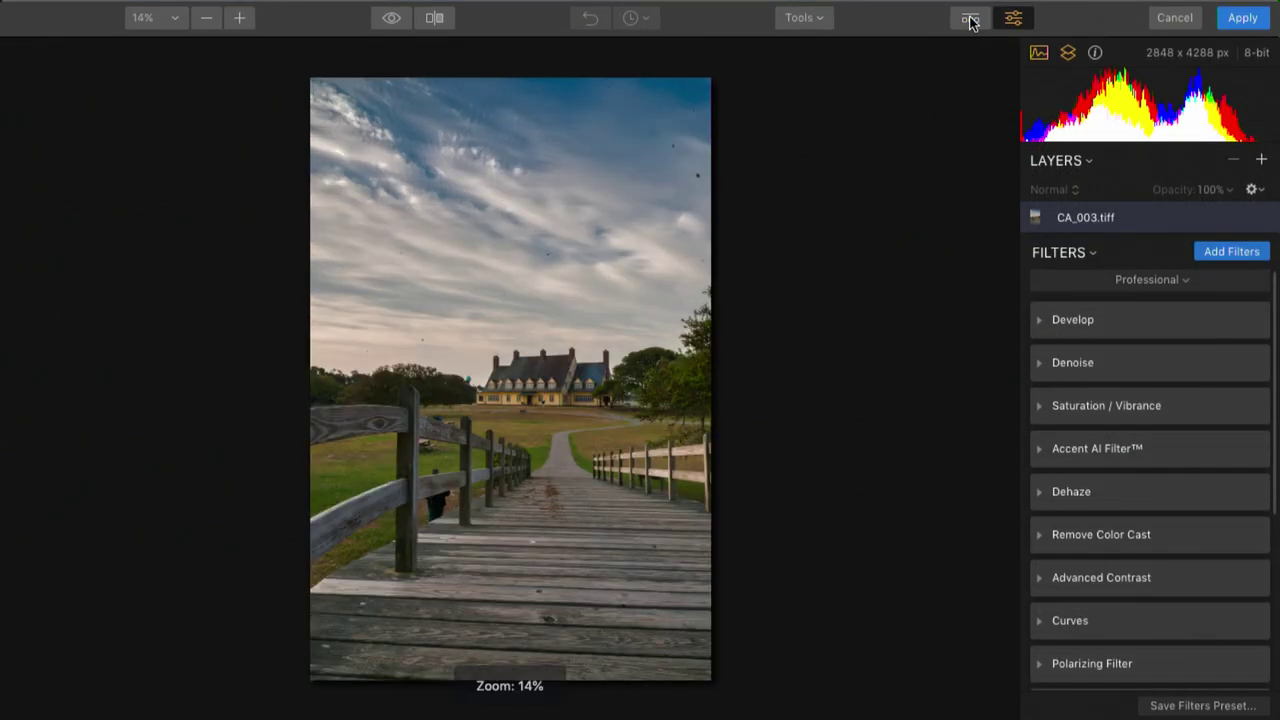
left_click(815, 22)
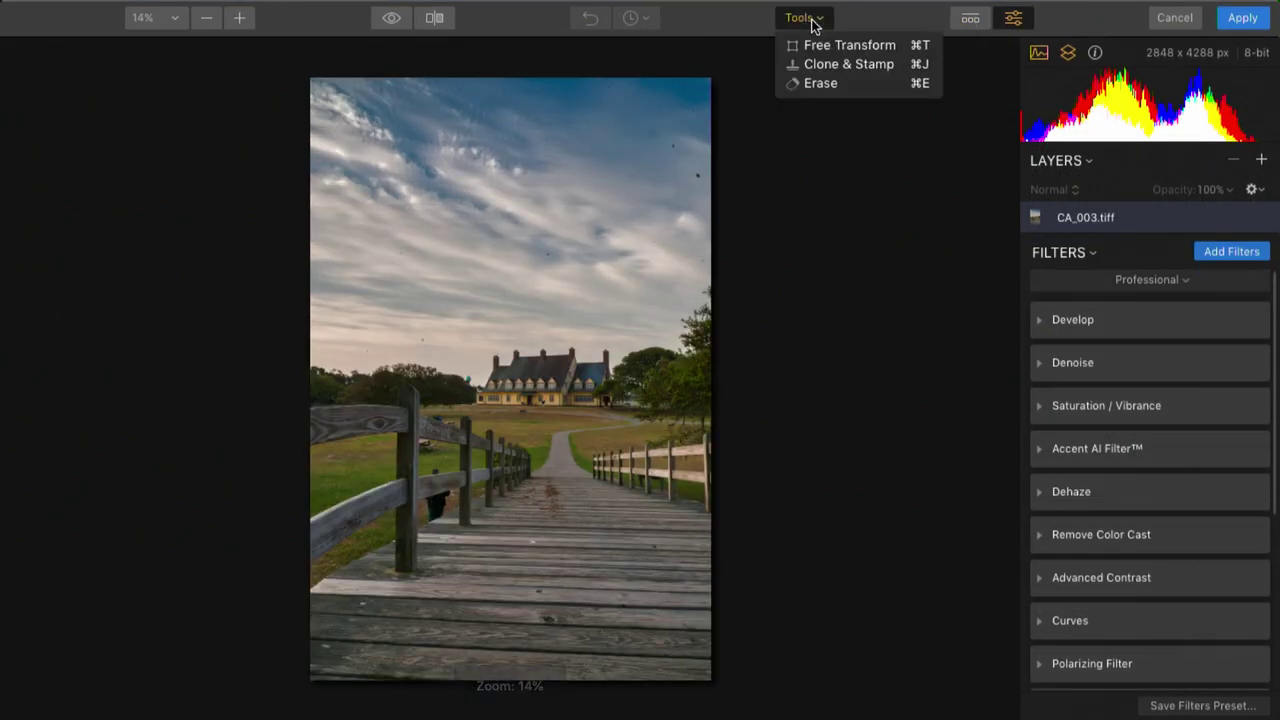
- Switch to the Eraser and mark dust spots across the sky at brush size 32
left_click(818, 83)
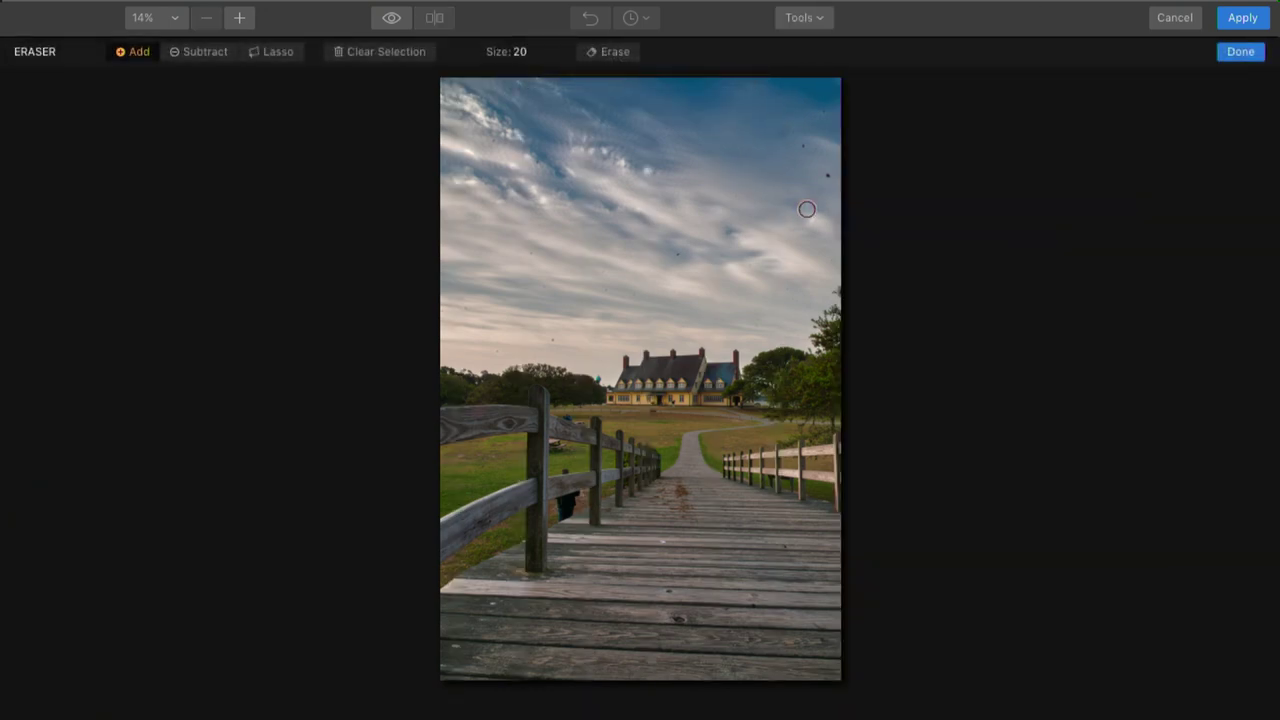
scroll(807, 207, "up", 5)
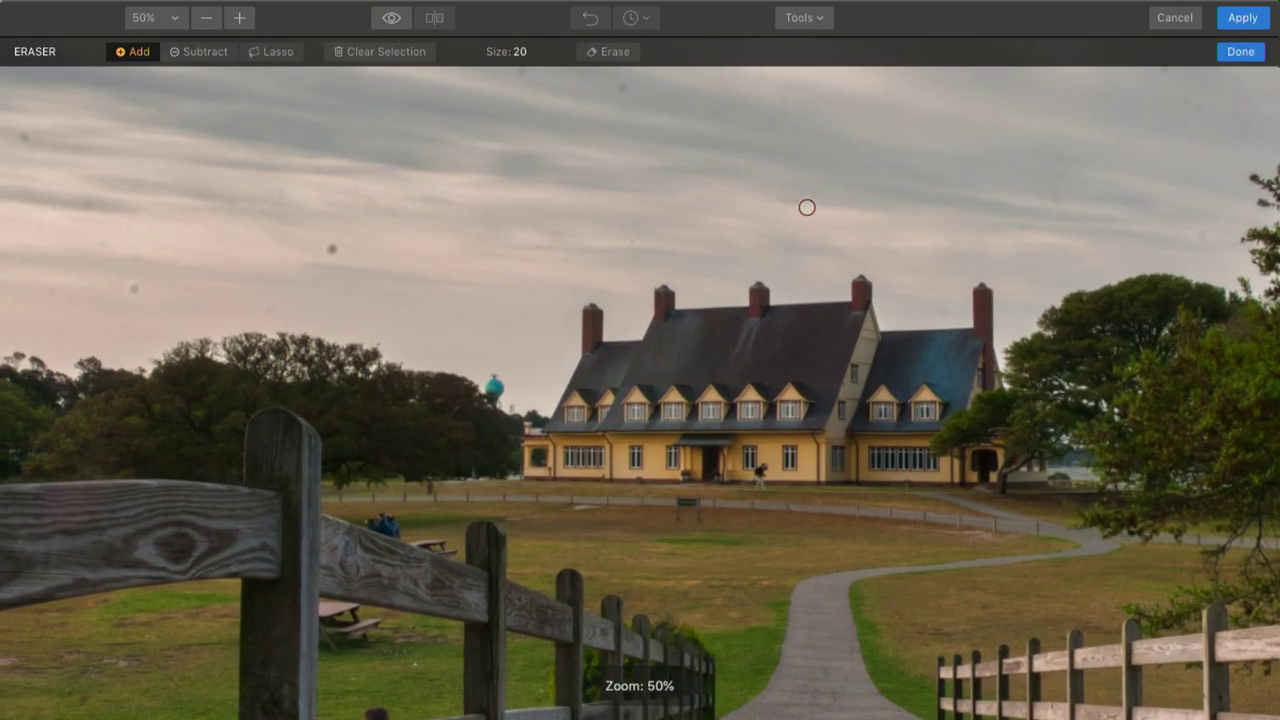
left_click(332, 252)
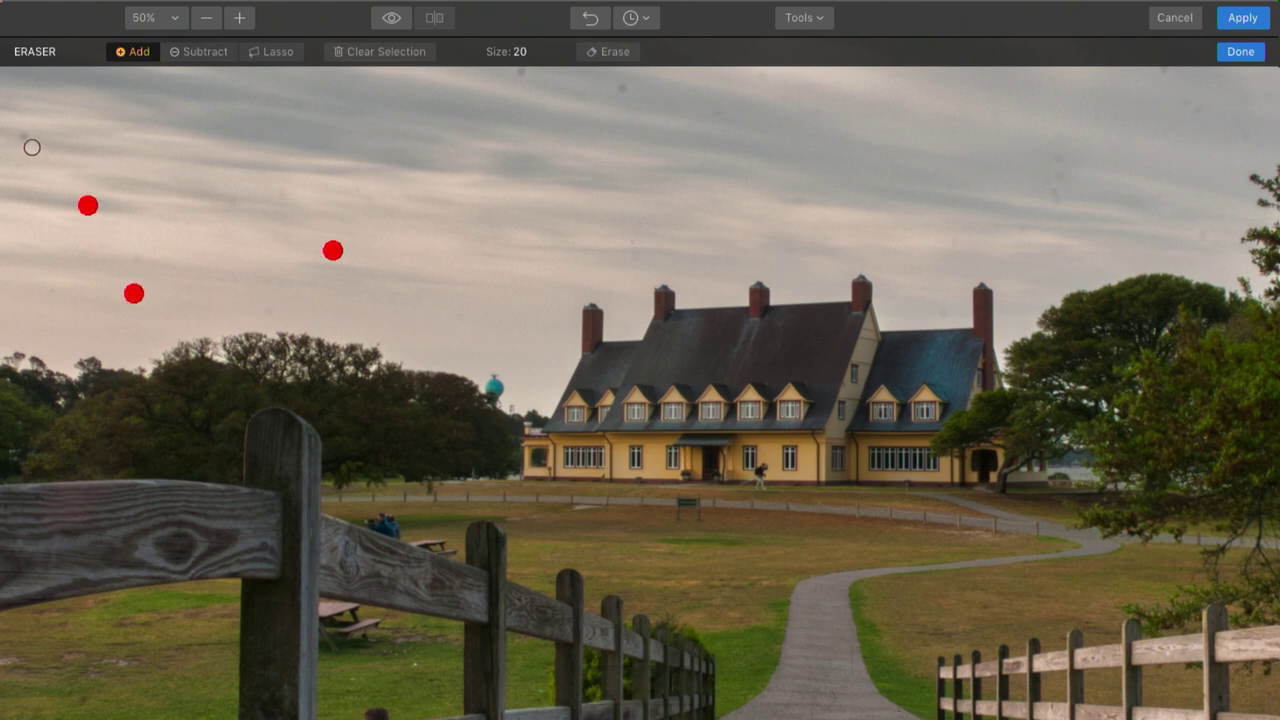
scroll(484, 170, "up", 2)
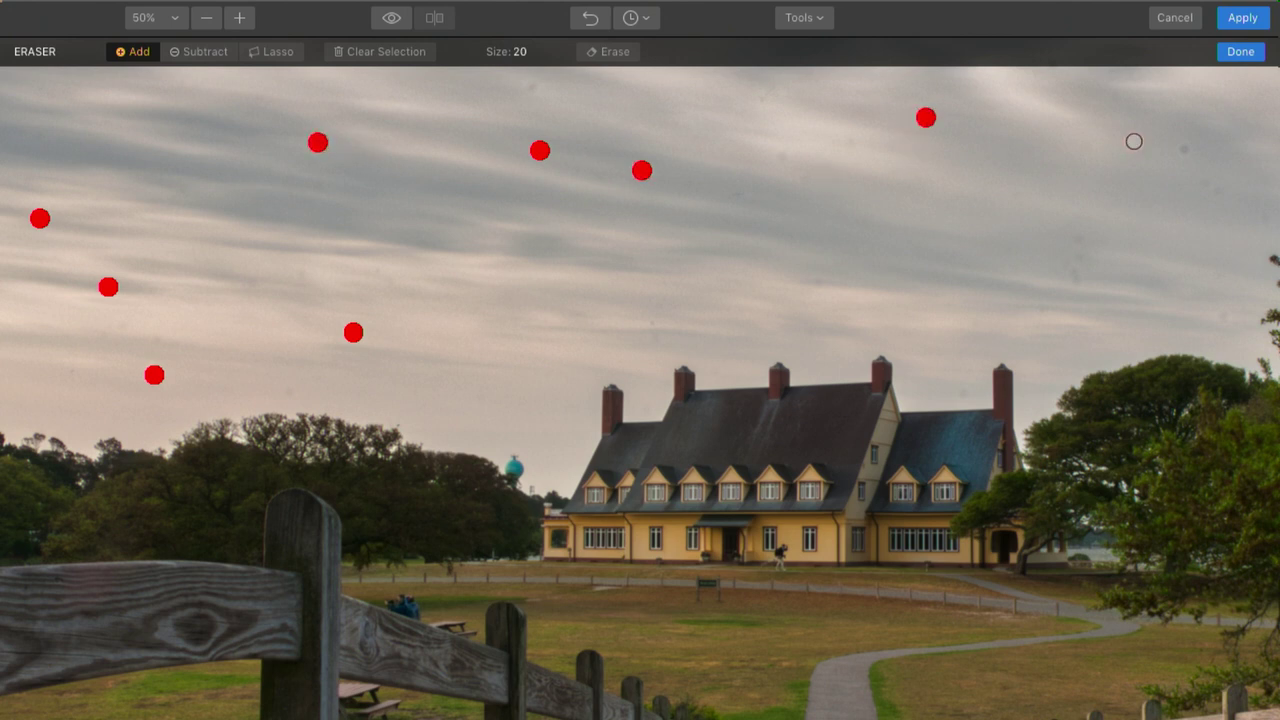
scroll(1183, 234, "up", 4)
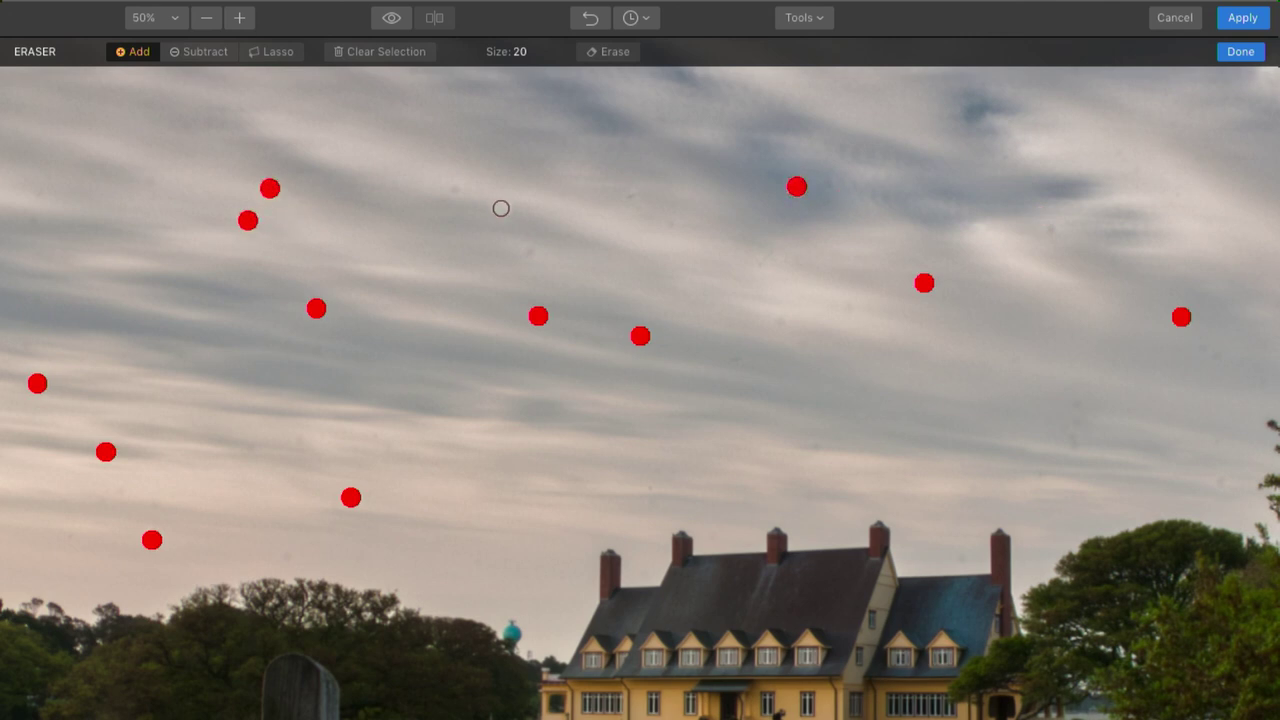
scroll(640, 230, "up", 10)
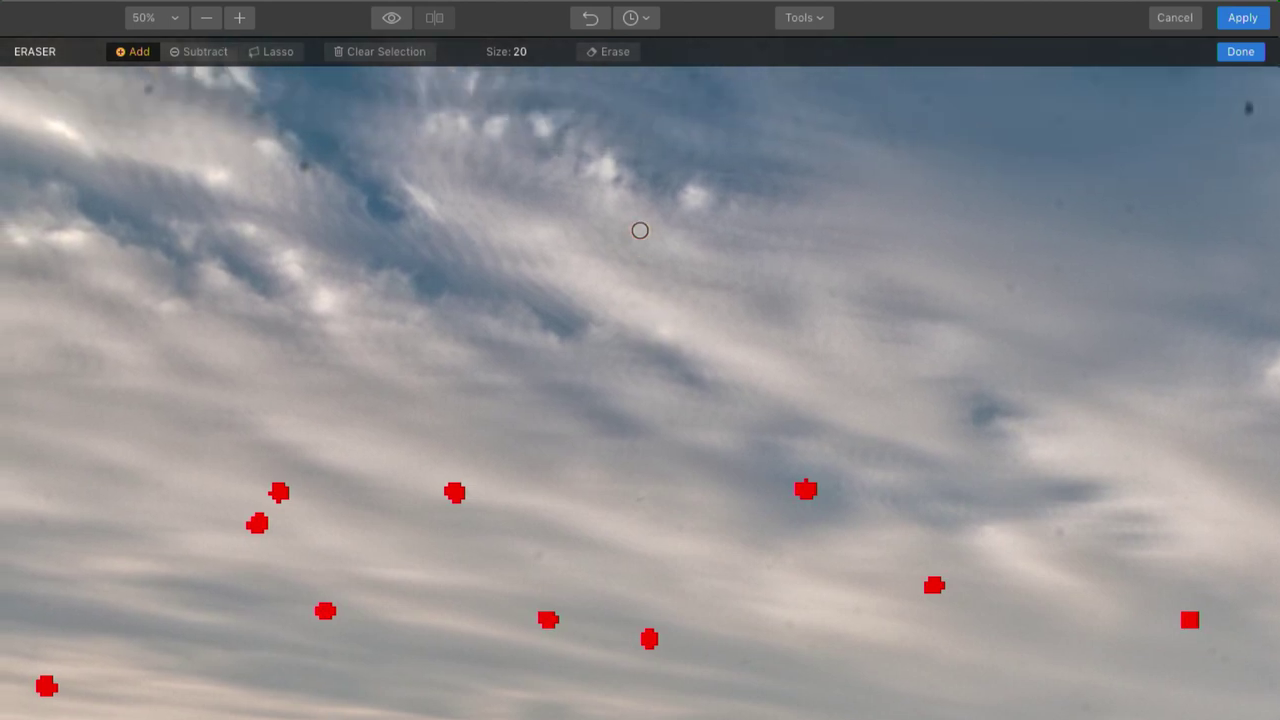
scroll(640, 230, "right", 3)
scroll(661, 228, "up", 2)
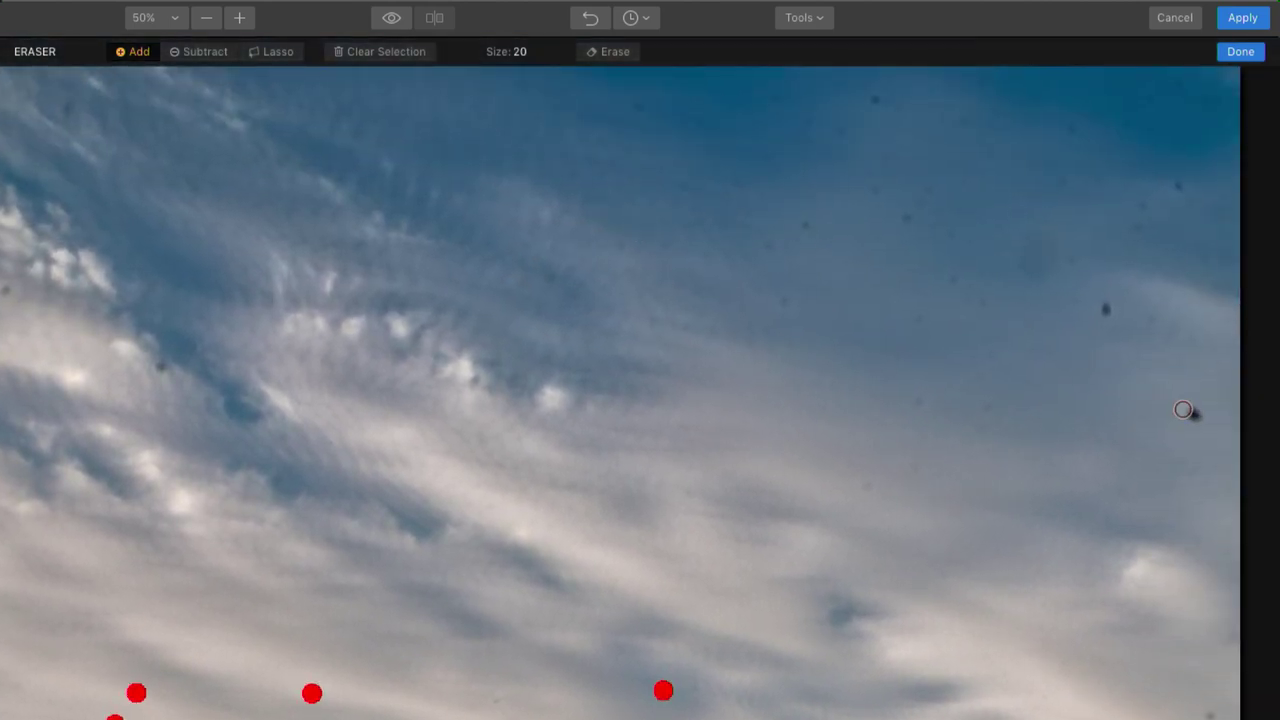
key("bracketright")
key("bracketright")
key("bracketright")
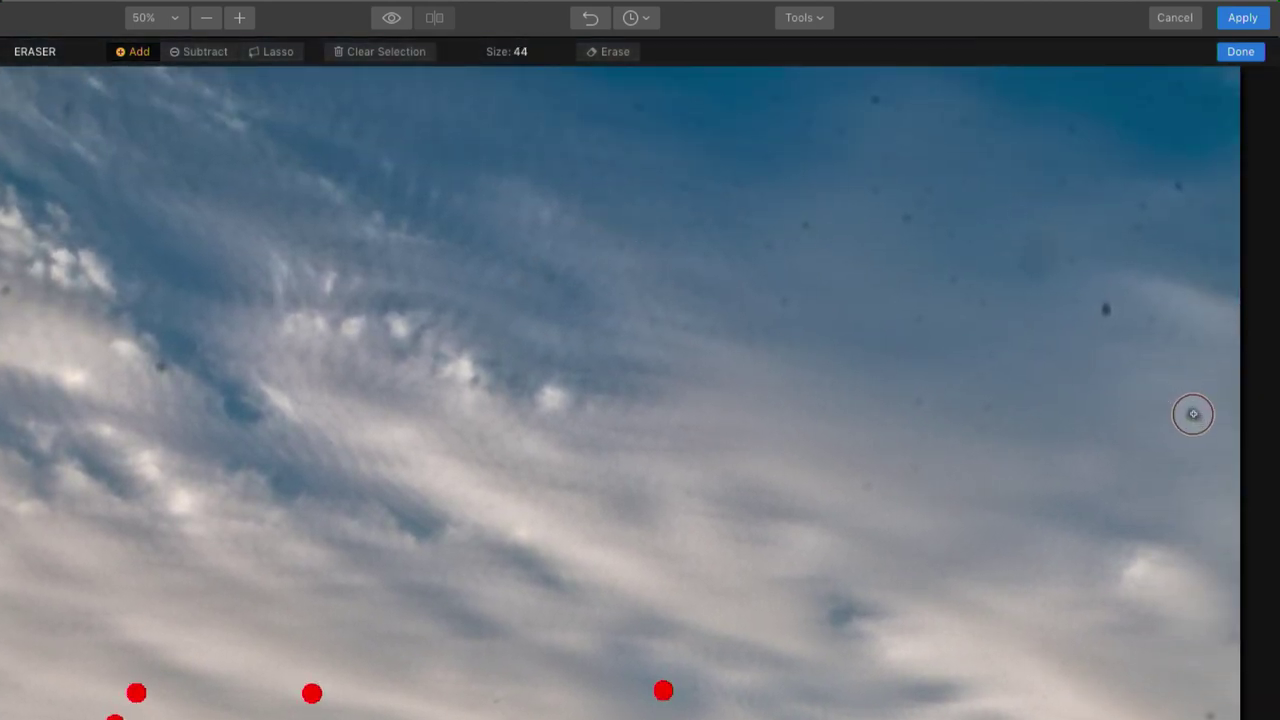
key("bracketleft")
key("bracketleft")
left_click(1193, 414)
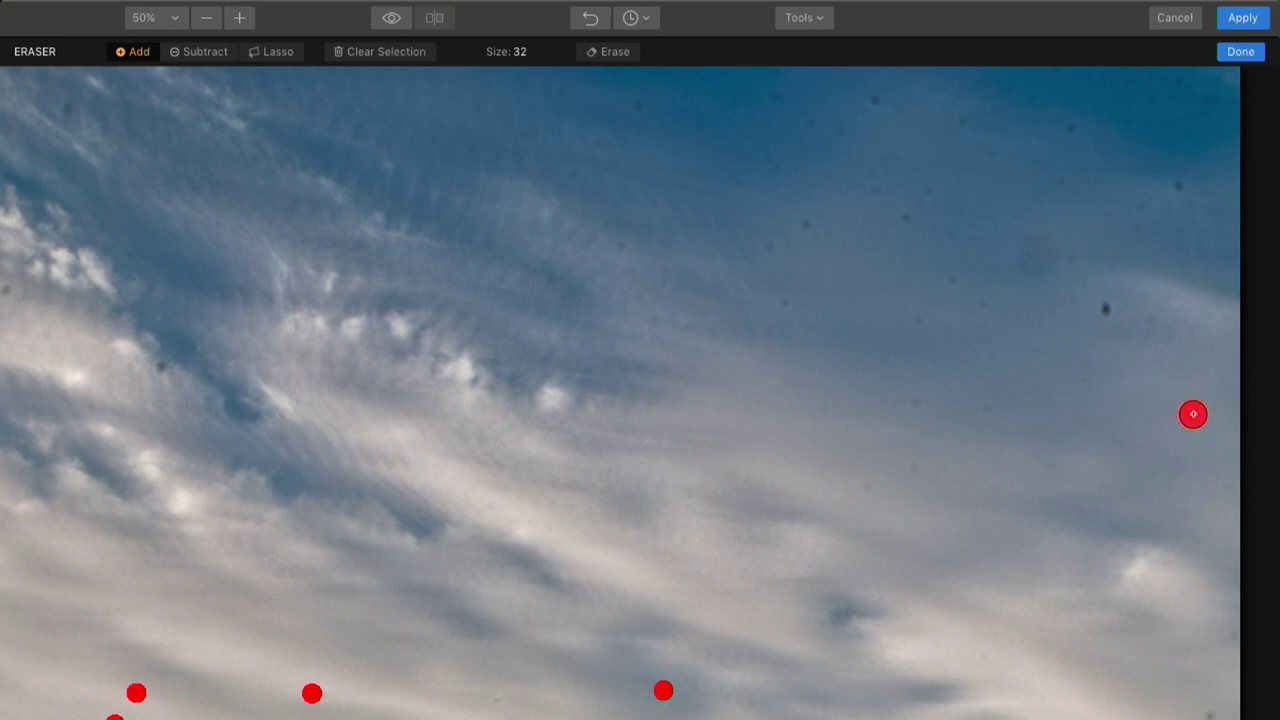
left_click(1106, 309)
left_click(1117, 525)
left_click(871, 489)
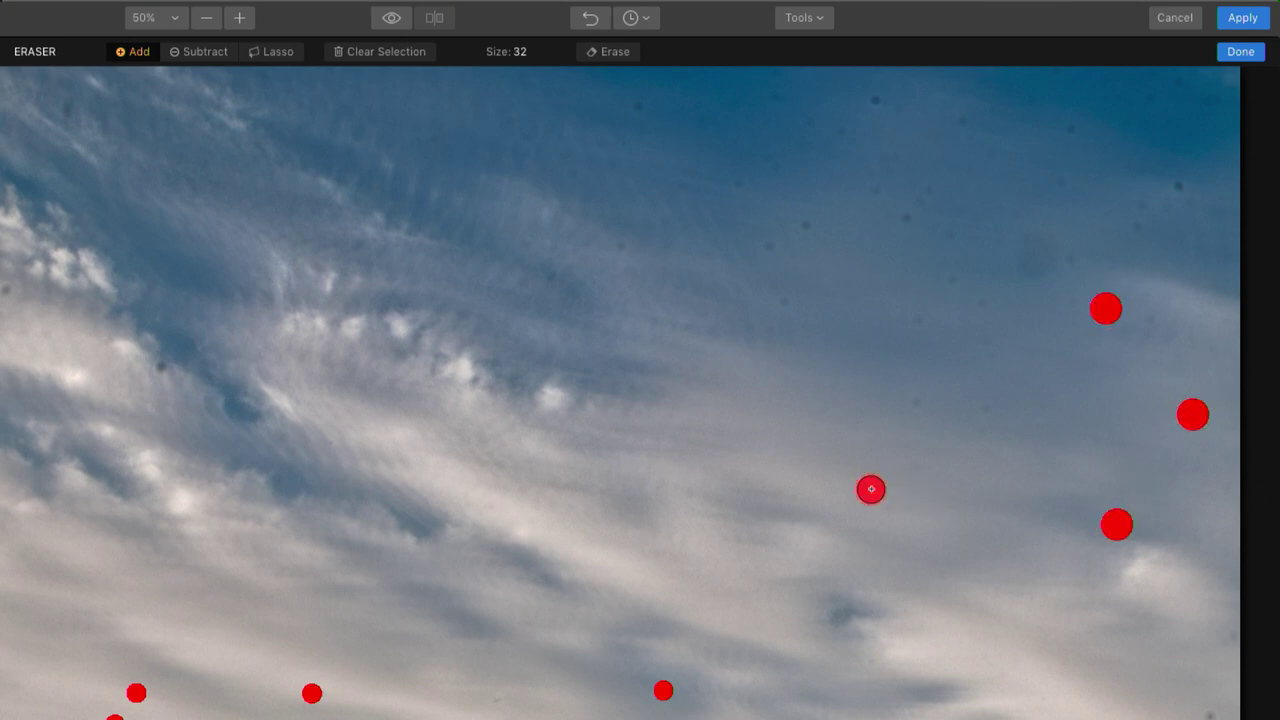
left_click(788, 300)
left_click(769, 250)
- At brush size 20, mark the dust spots along the top and upper-right sky
key("bracketleft")
key("bracketleft")
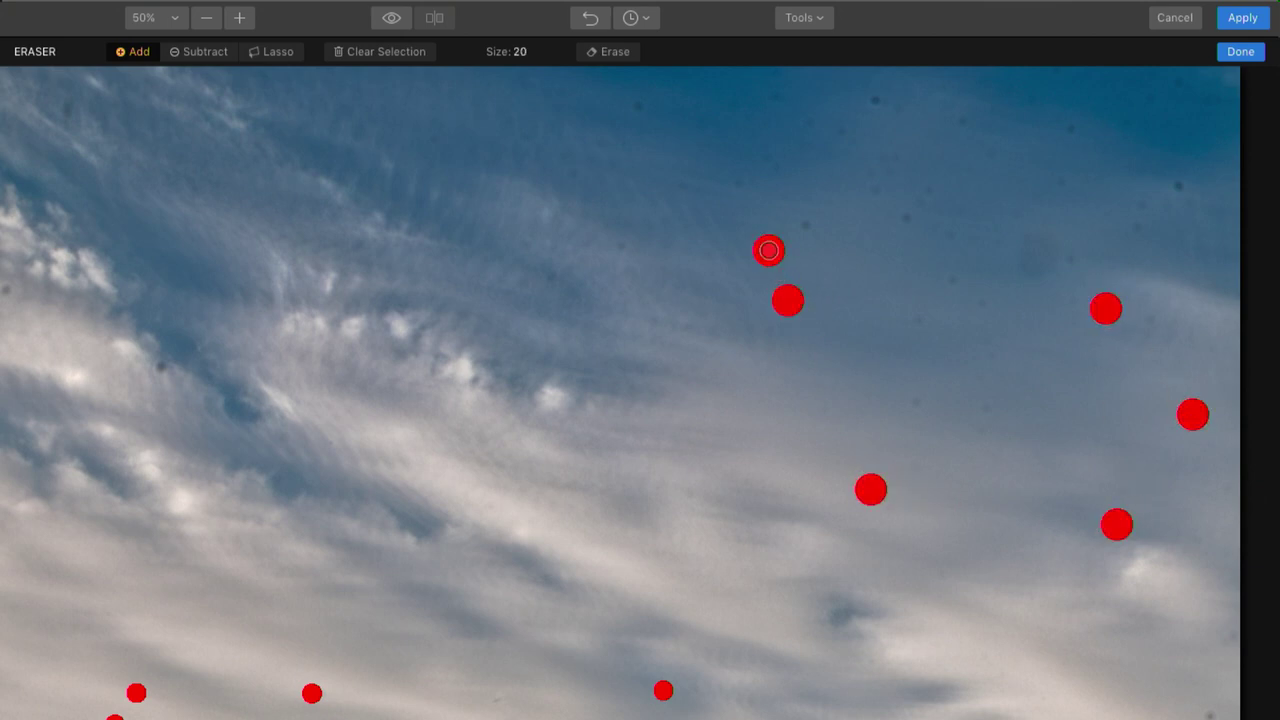
left_click(877, 97)
left_click(775, 99)
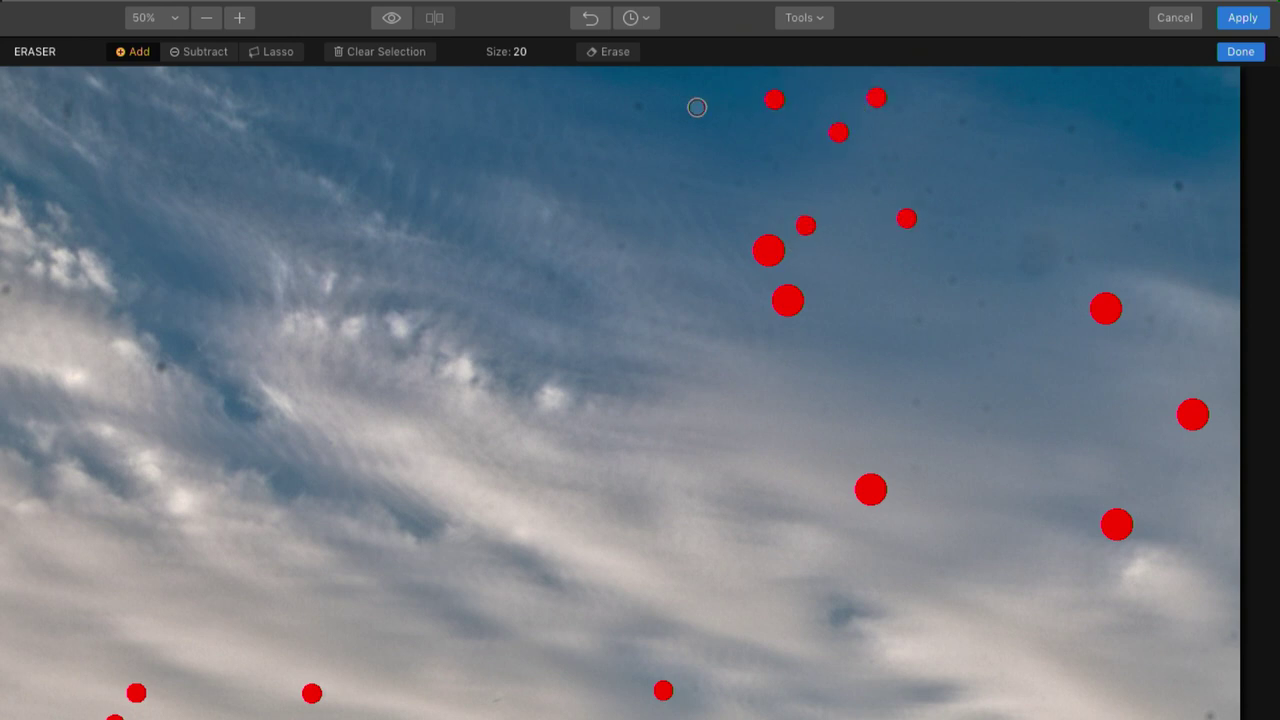
left_click(635, 105)
left_click(1178, 184)
left_click(1148, 201)
left_click(1140, 227)
left_click(1071, 125)
left_click(957, 121)
left_click(1075, 249)
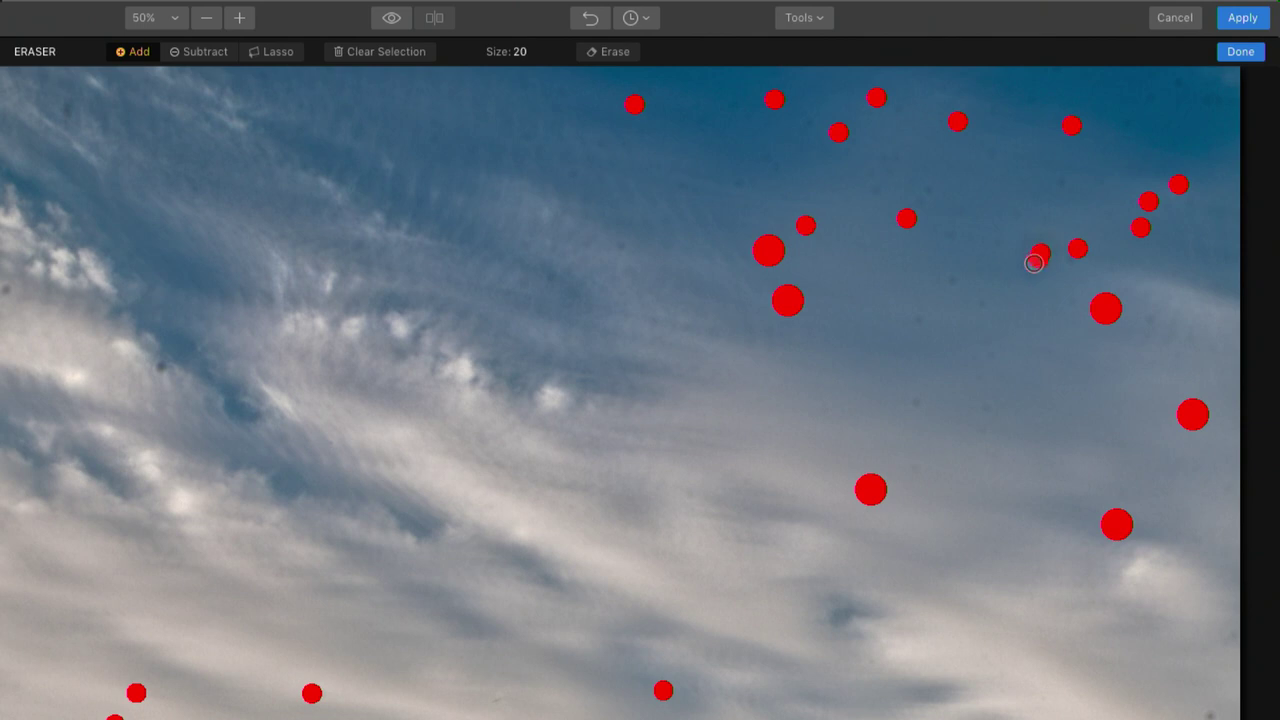
mouse_move(1034, 263)
left_mouse_down()
mouse_move(1032, 252)
mouse_move(1020, 266)
left_mouse_up()
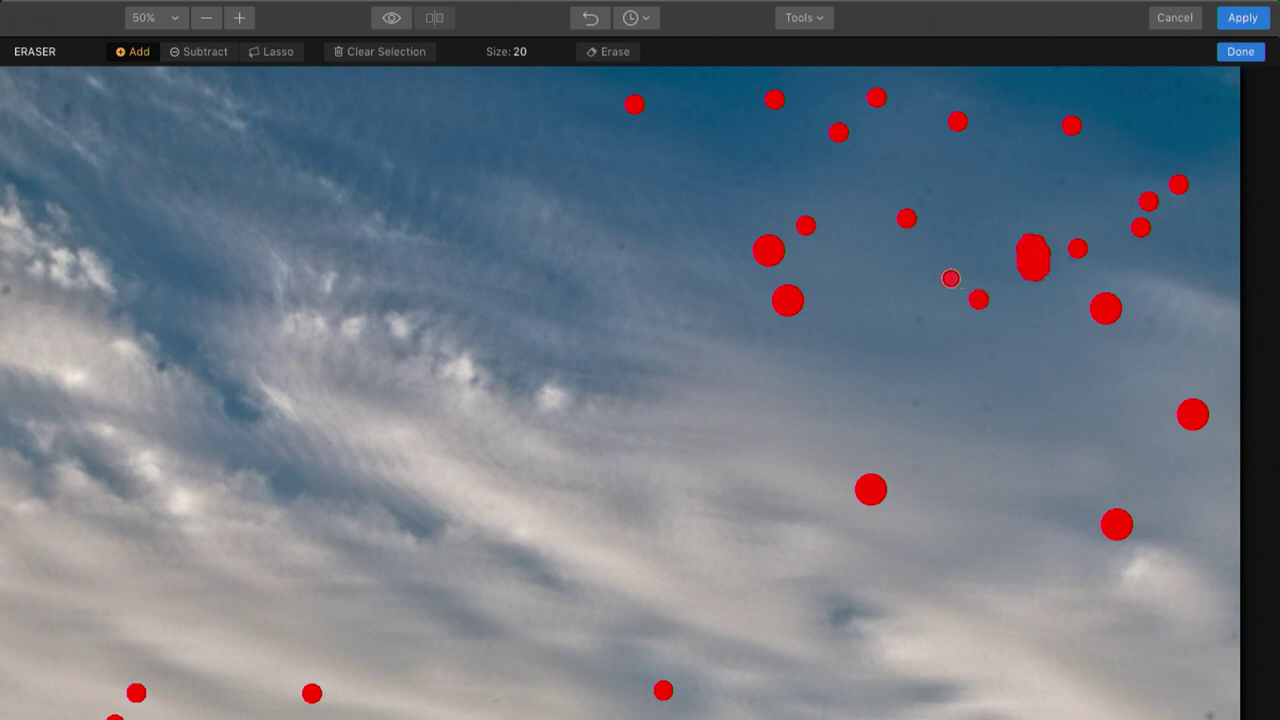
left_click(920, 320)
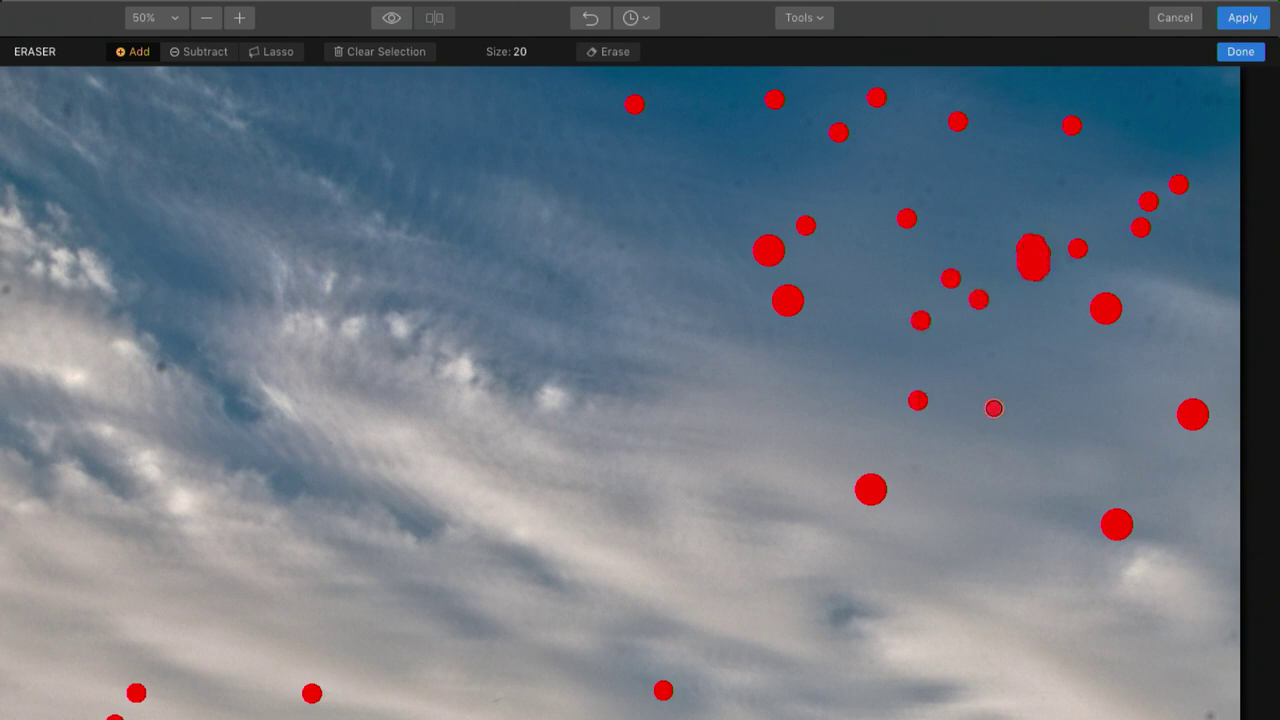
left_click(927, 191)
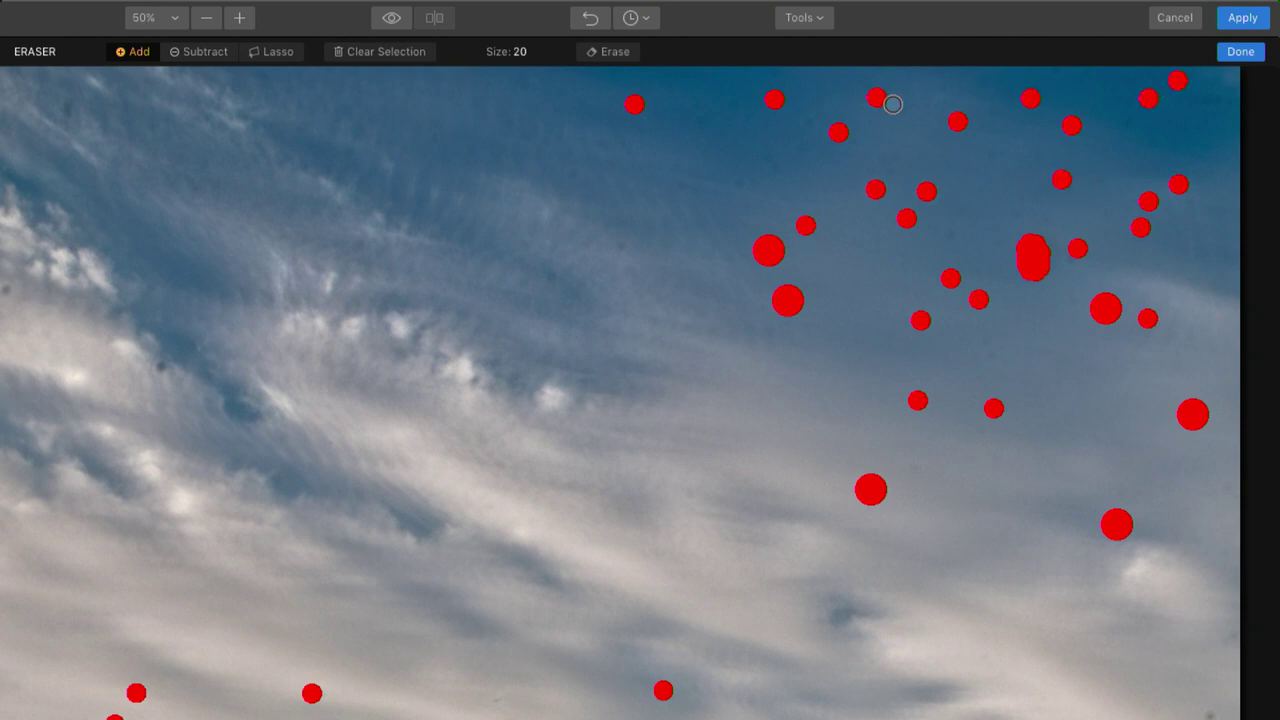
- Erase the marked spots, then mark and erase the two remaining ones
left_click(622, 53)
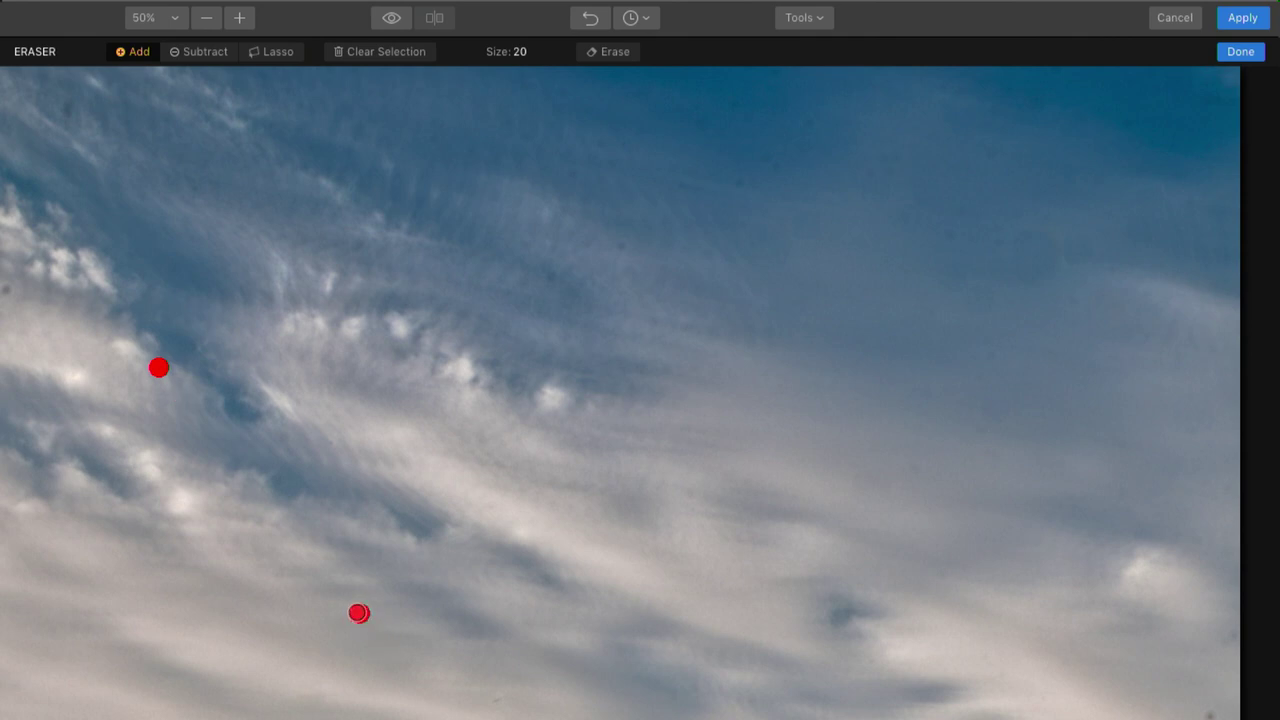
left_click(1115, 532)
left_click(792, 579)
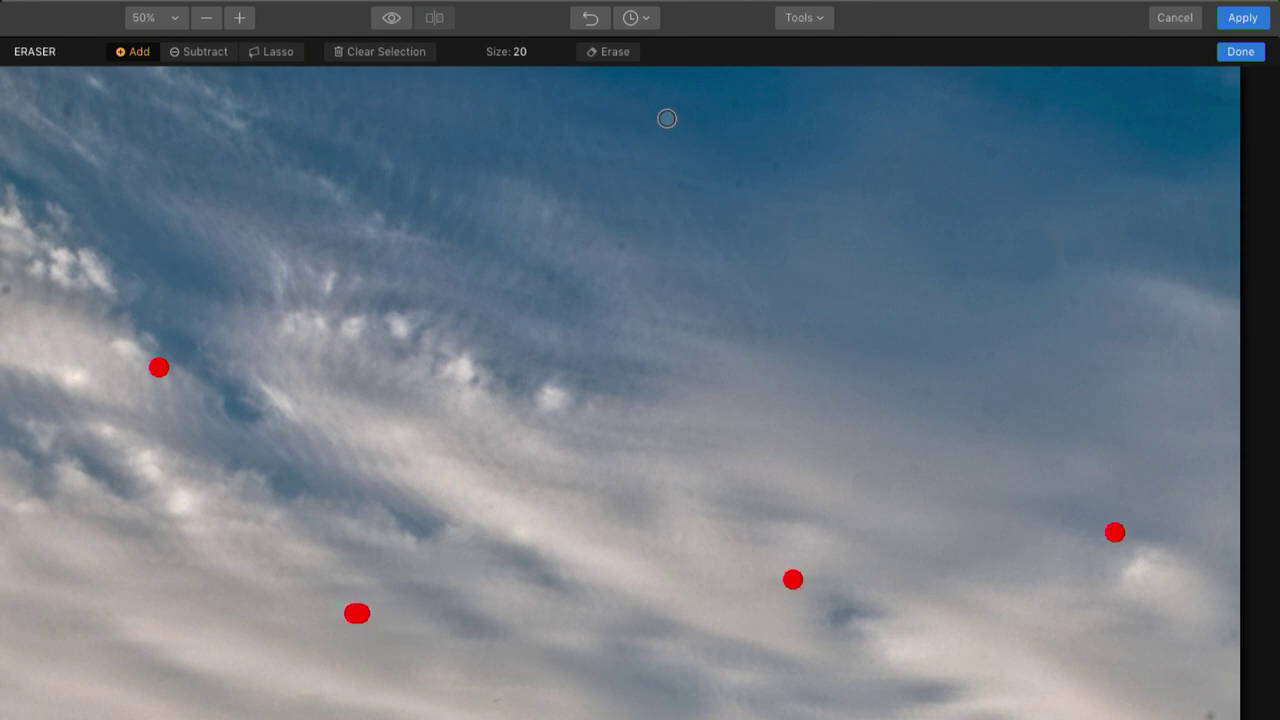
left_click(609, 52)
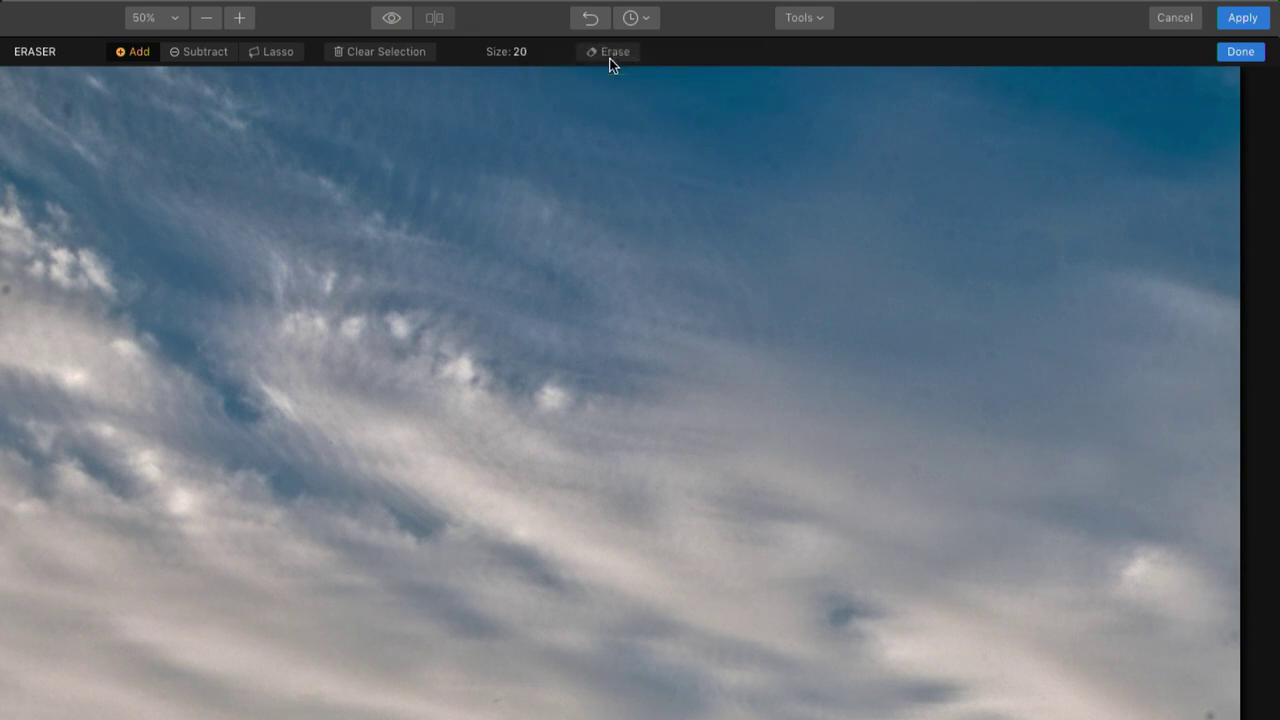
- Commit the erase, zoom out to fit, then zoom back in to 50%
left_click(1232, 55)
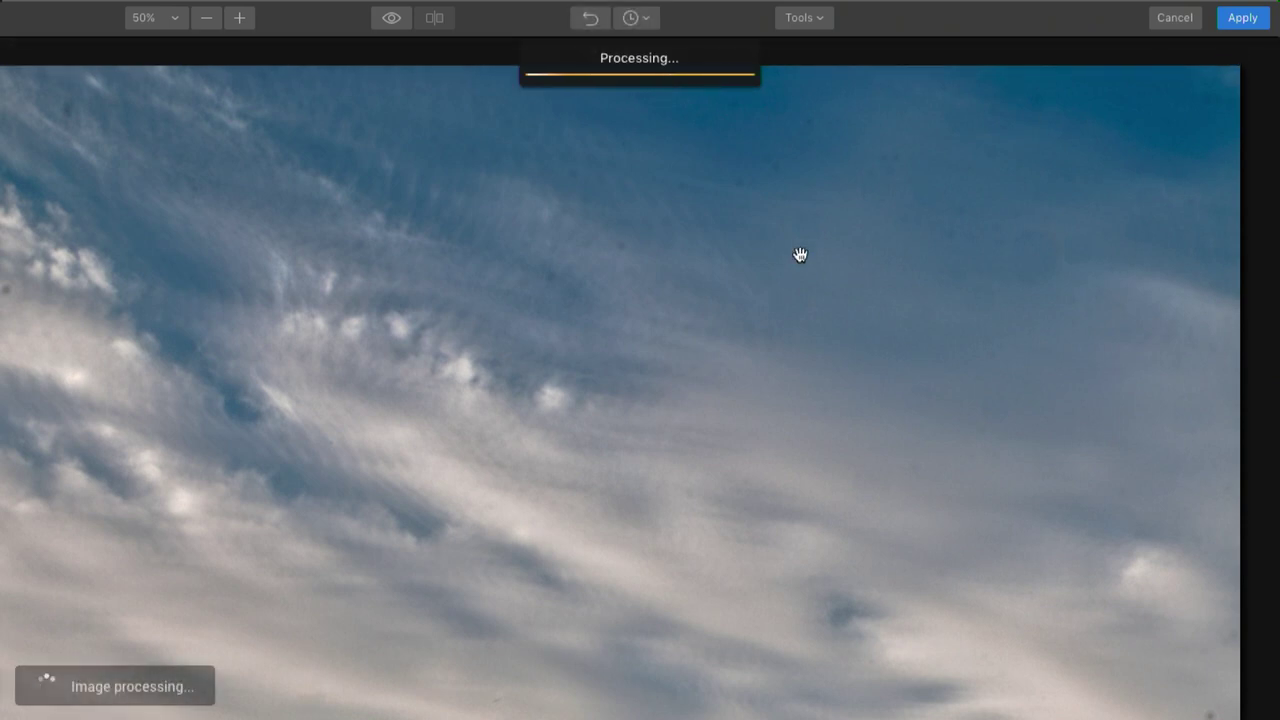
key("ctrl+minus")
key("ctrl+minus")
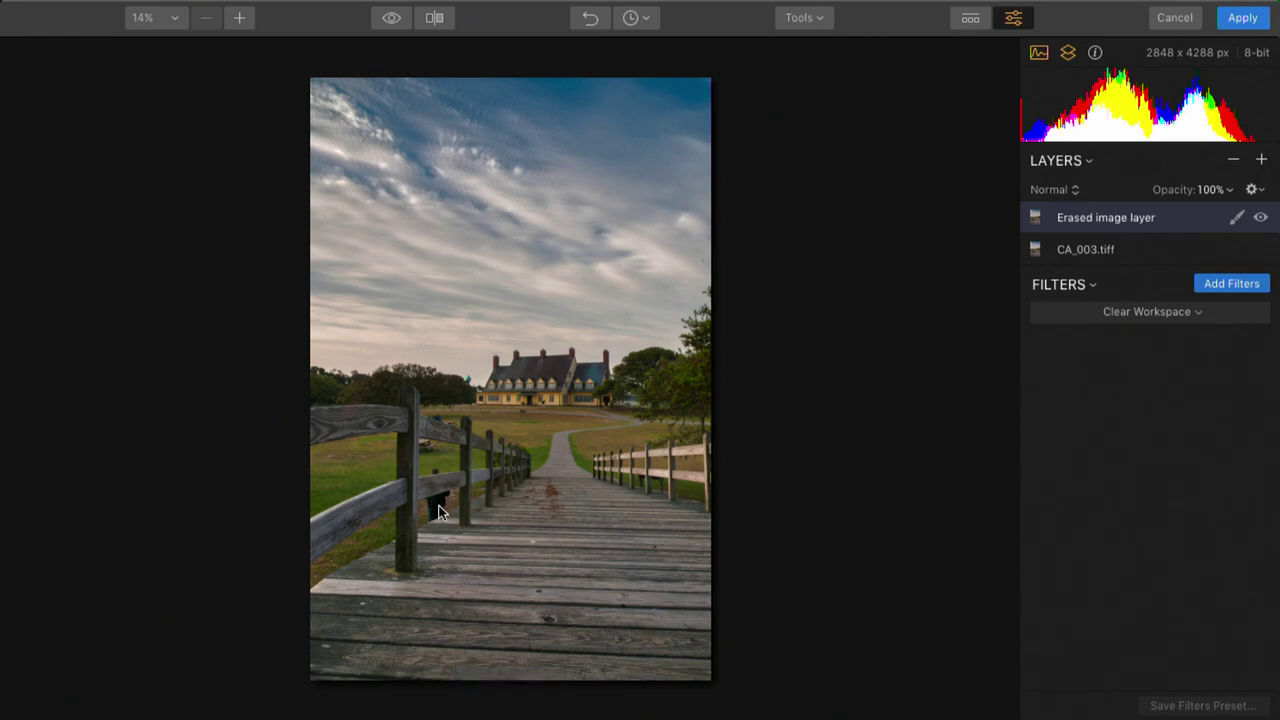
key("ctrl+plus")
key("ctrl+plus")
- Pan to the fence, switch to Clone & Stamp, sample nearby grass, and shrink the brush to 28
left_click_drag(376, 671, 456, 436)
left_click(820, 18)
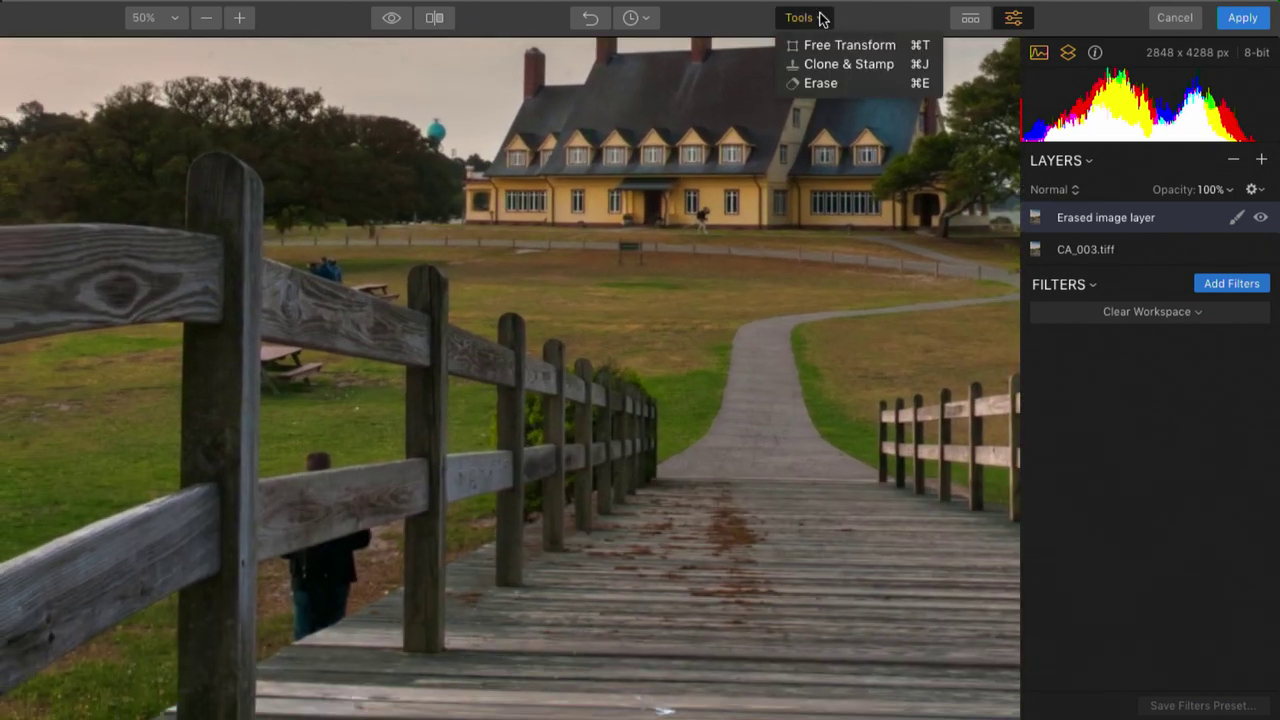
left_click(828, 45)
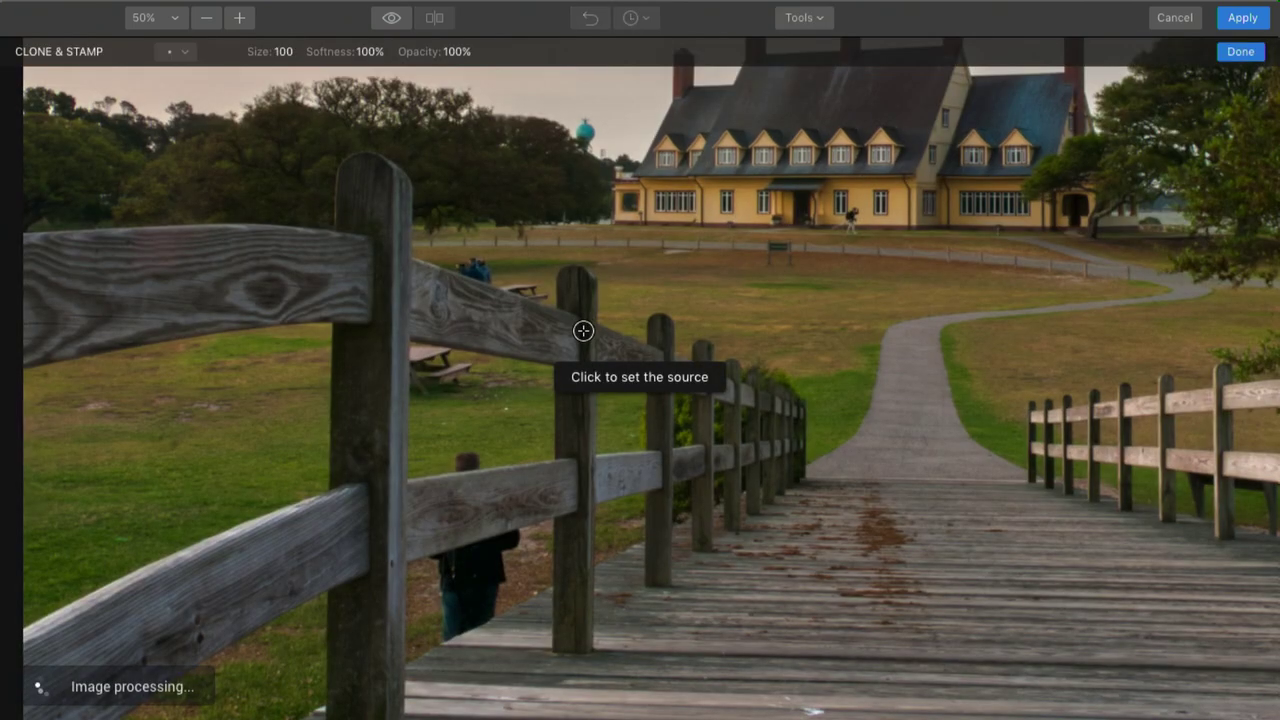
left_click(508, 436)
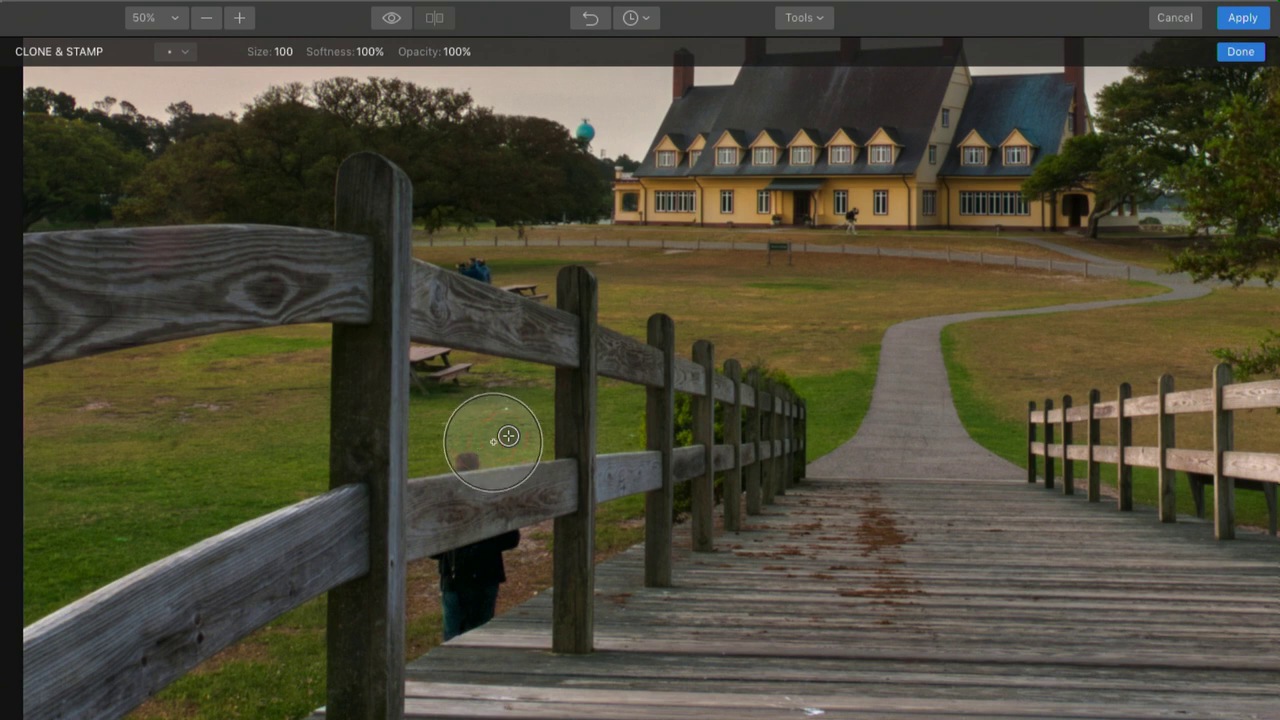
key("bracketleft")
key("bracketleft")
key("bracketleft")
key("bracketleft")
key("bracketleft")
key("bracketleft")
key("bracketleft")
key("bracketleft")
key("bracketleft")
key("bracketleft")
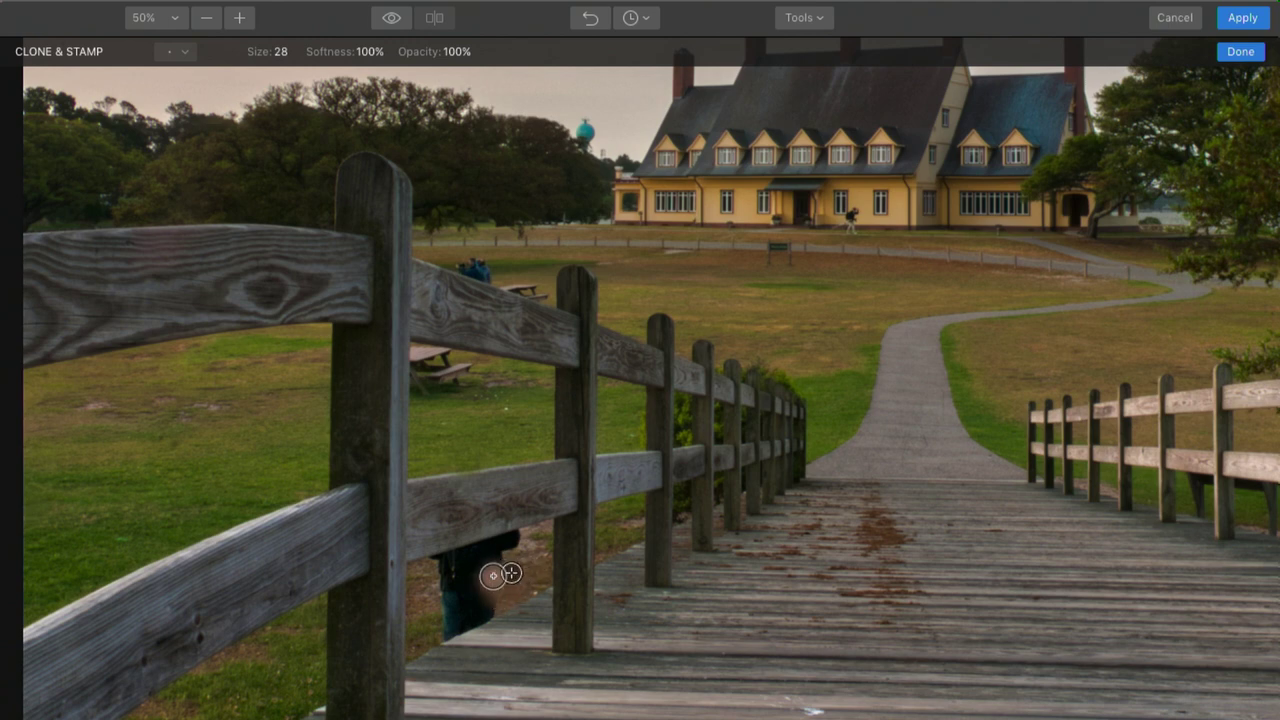
- At 100% zoom, clone dirt over the figure's shadow with an enlarged brush and new source
key("super+equal")
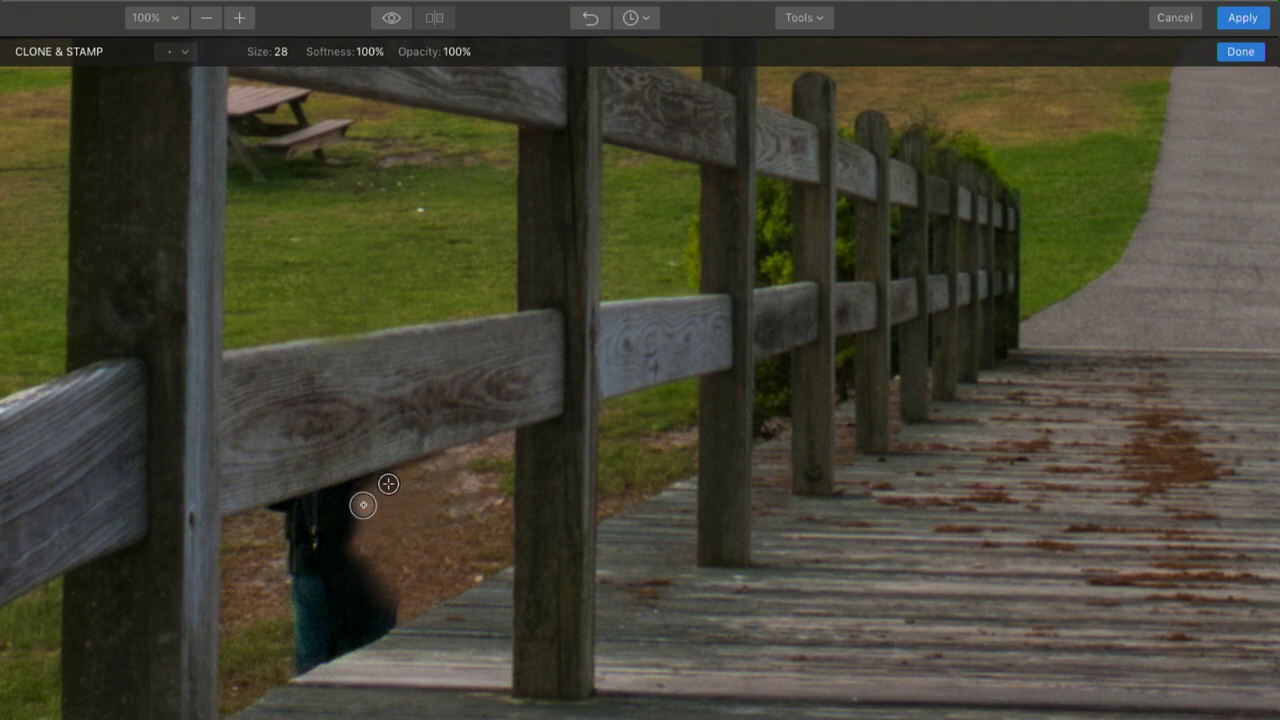
mouse_move(363, 505)
left_mouse_down()
mouse_move(408, 587)
mouse_move(390, 603)
mouse_move(358, 550)
mouse_move(397, 579)
mouse_move(387, 614)
mouse_move(396, 605)
mouse_move(374, 623)
mouse_move(394, 613)
mouse_move(351, 634)
left_mouse_up()
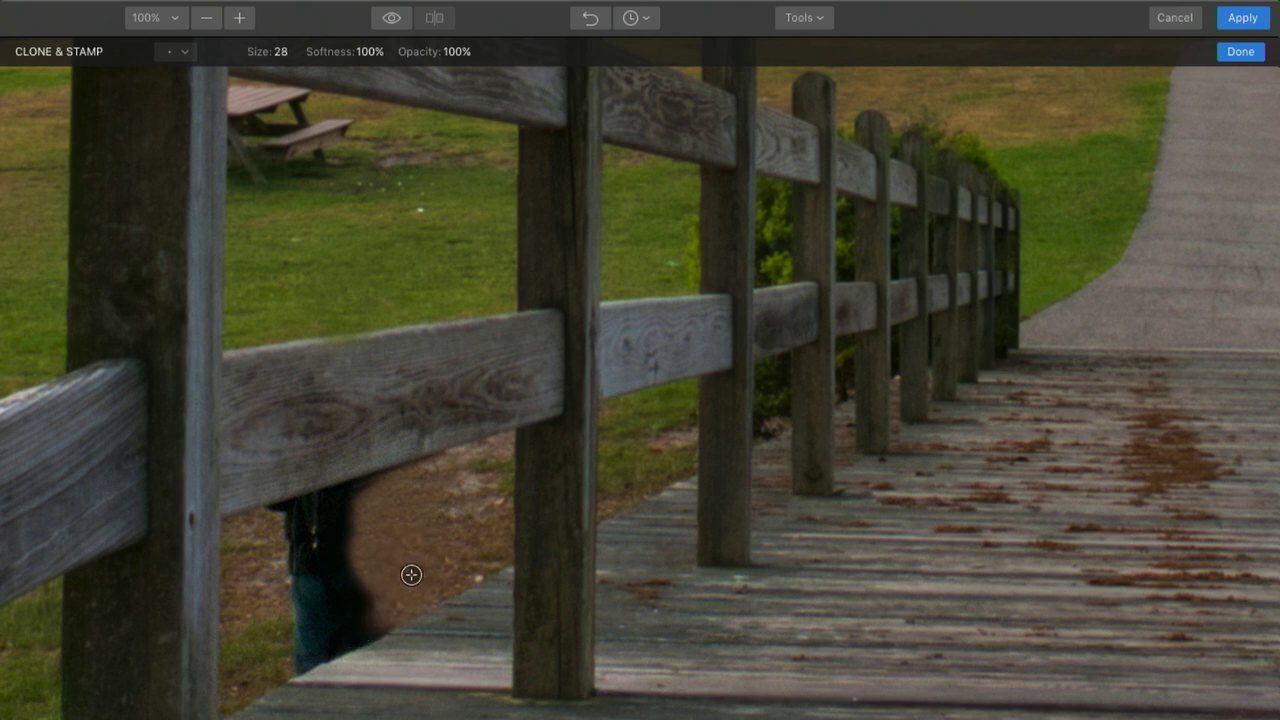
mouse_move(411, 574)
left_mouse_down()
mouse_move(397, 606)
mouse_move(361, 629)
mouse_move(371, 589)
mouse_move(414, 577)
left_mouse_up()
key("bracketright")
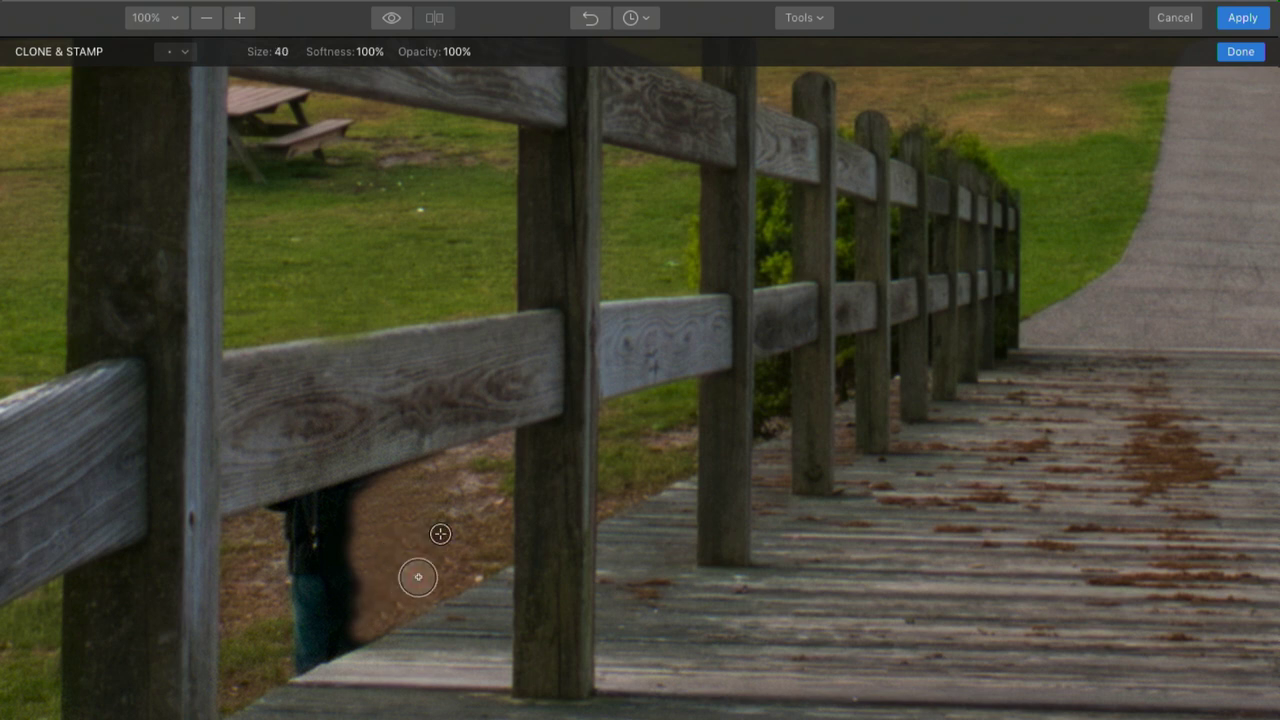
key("bracketright")
left_click(419, 562, "alt")
mouse_move(380, 600)
left_mouse_down()
mouse_move(337, 633)
mouse_move(372, 579)
mouse_move(337, 588)
mouse_move(325, 628)
mouse_move(303, 635)
mouse_move(321, 639)
mouse_move(300, 652)
mouse_move(363, 614)
left_mouse_up()
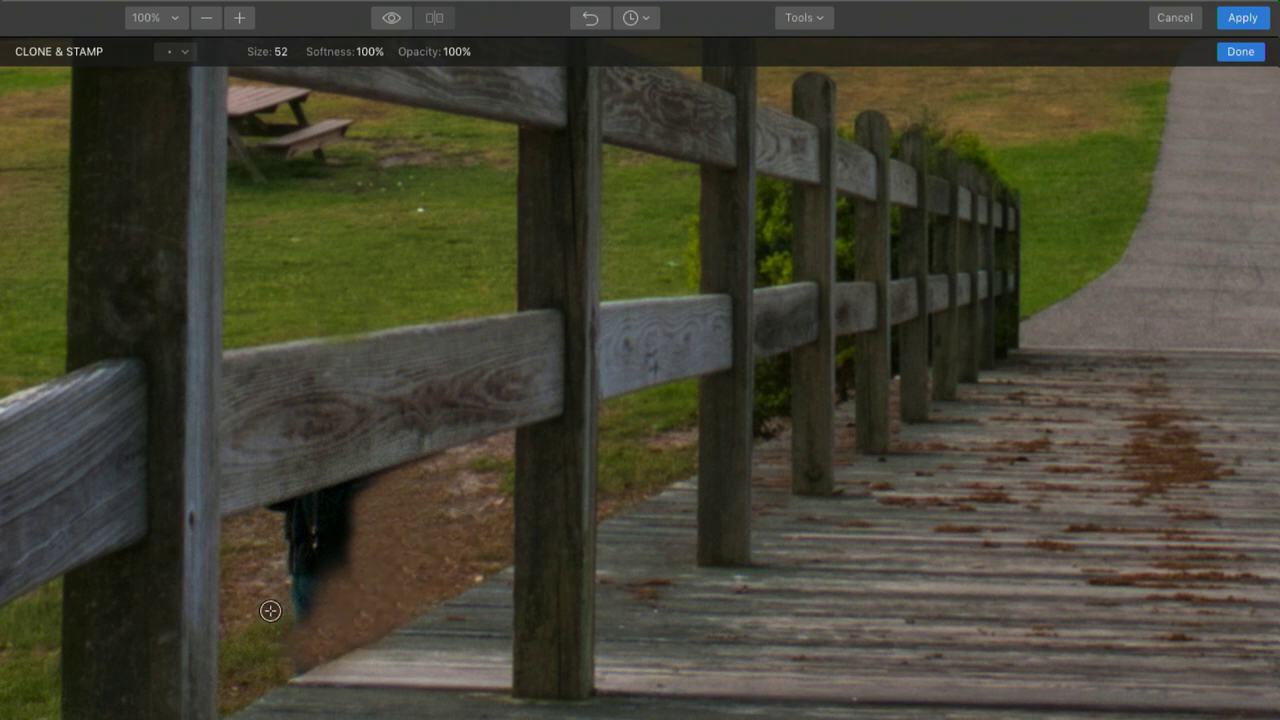
- Clone dirt over the figure's legs below the rail, resampling from nearby ground each stroke
mouse_move(270, 610)
left_mouse_down()
mouse_move(263, 663)
mouse_move(291, 629)
mouse_move(291, 646)
mouse_move(300, 604)
left_mouse_up()
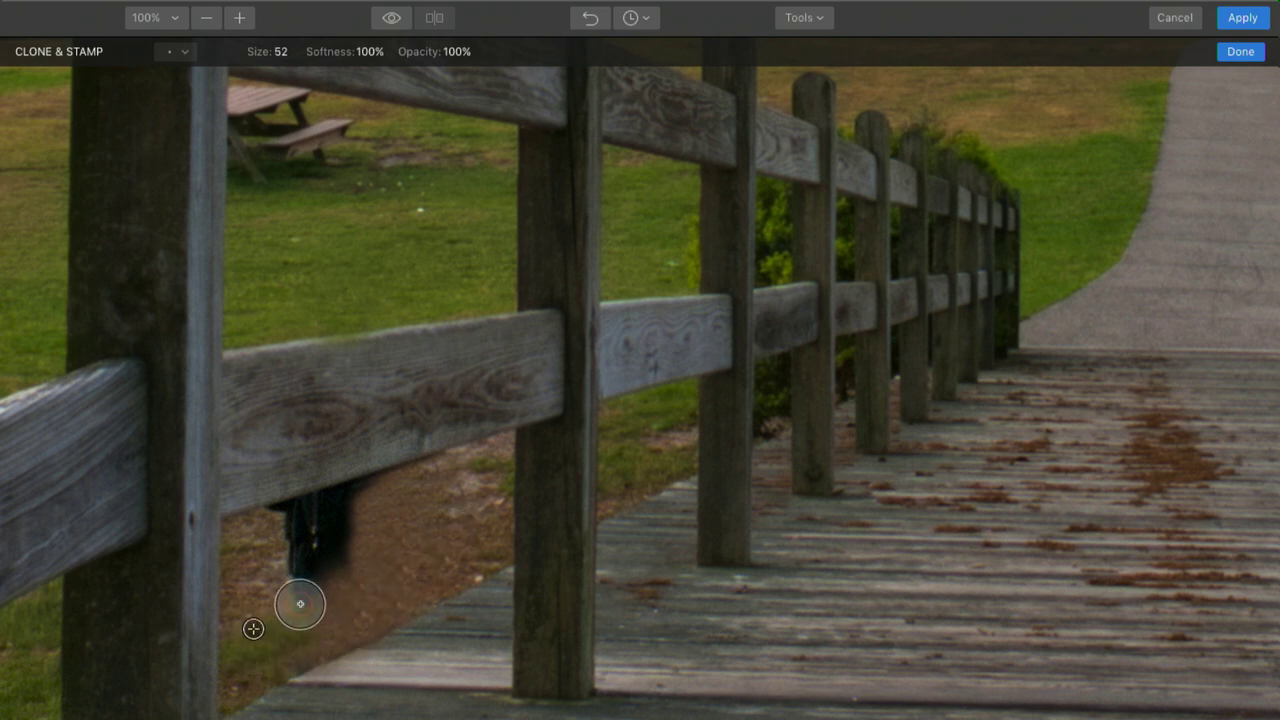
left_click(394, 543, "alt")
left_click_drag(357, 556, 324, 568)
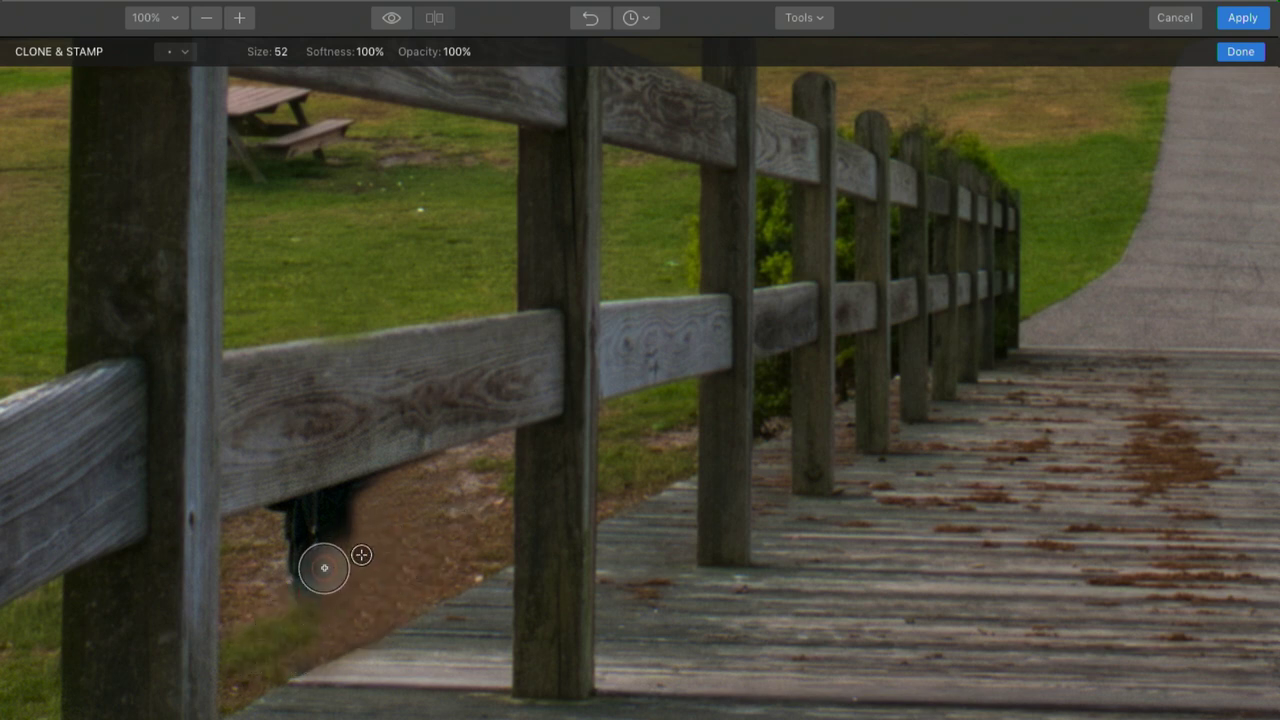
left_click(411, 560, "alt")
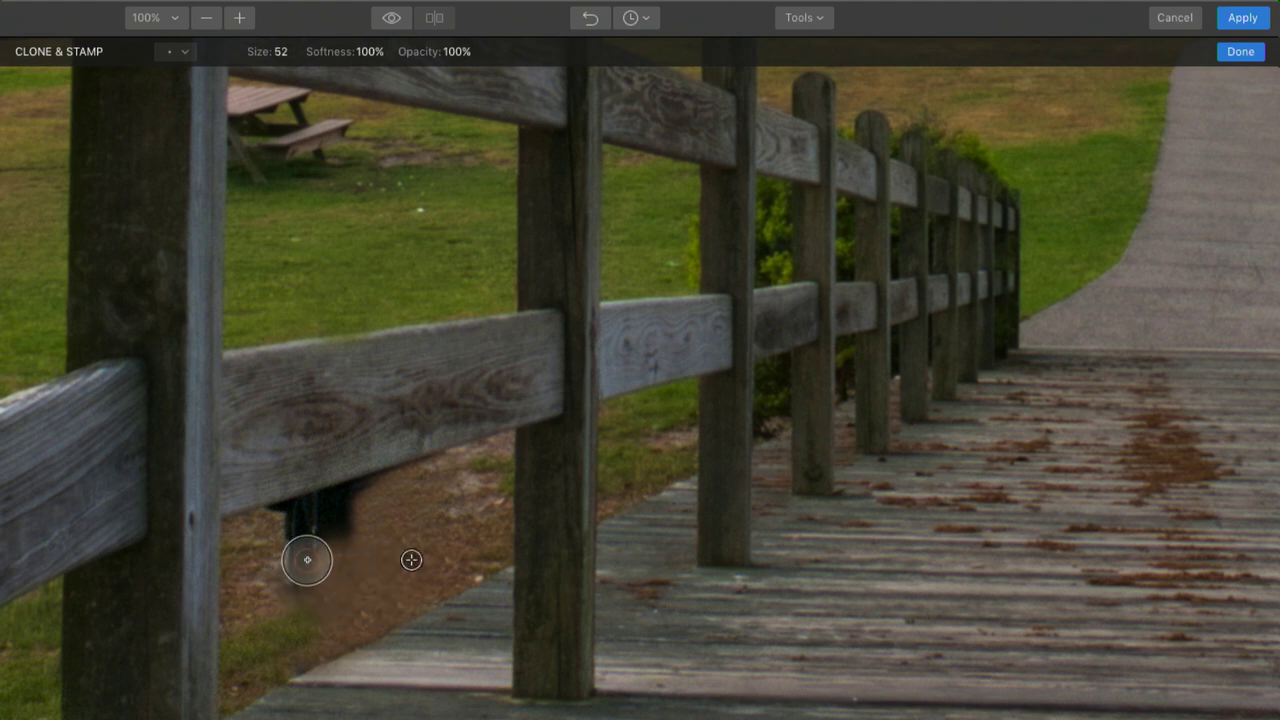
mouse_move(307, 560)
left_mouse_down()
mouse_move(294, 583)
mouse_move(320, 583)
left_mouse_up()
left_click(394, 563, "alt")
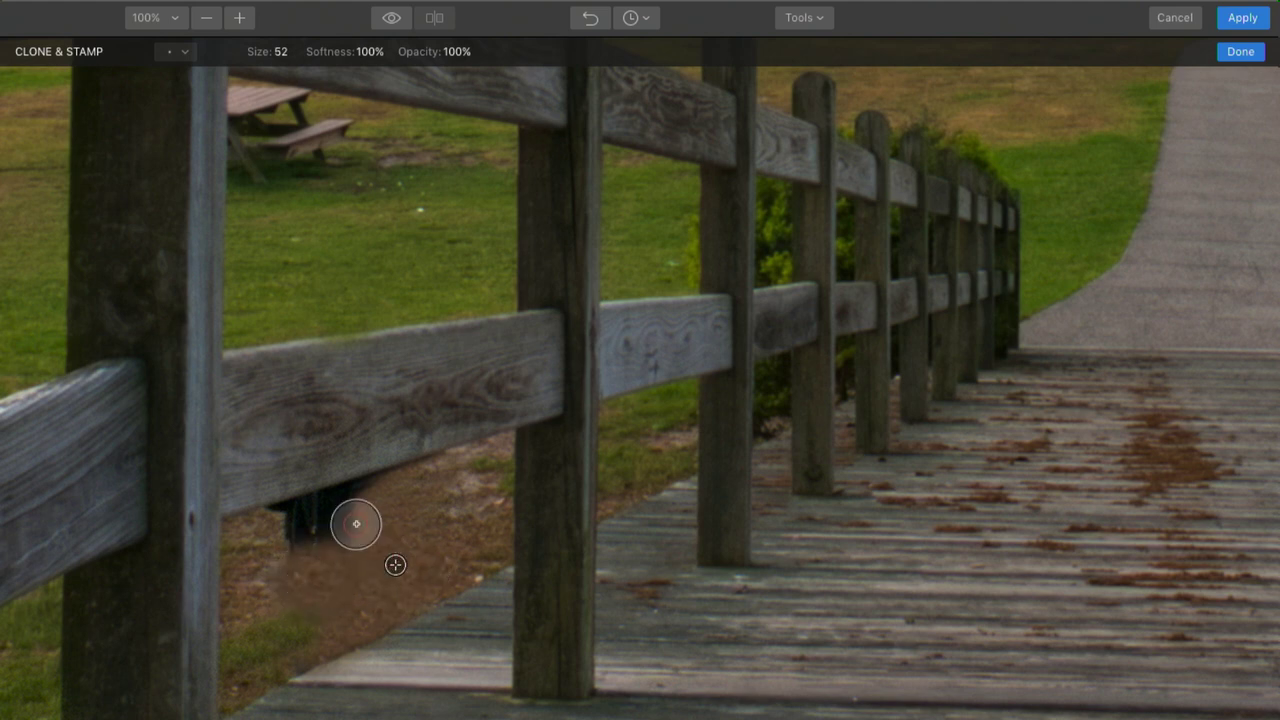
mouse_move(356, 524)
left_mouse_down()
mouse_move(304, 544)
mouse_move(380, 516)
mouse_move(286, 537)
mouse_move(271, 580)
left_mouse_up()
- With a smaller brush, smooth out the cloned dirt patch below the rail
left_click(419, 522, "alt")
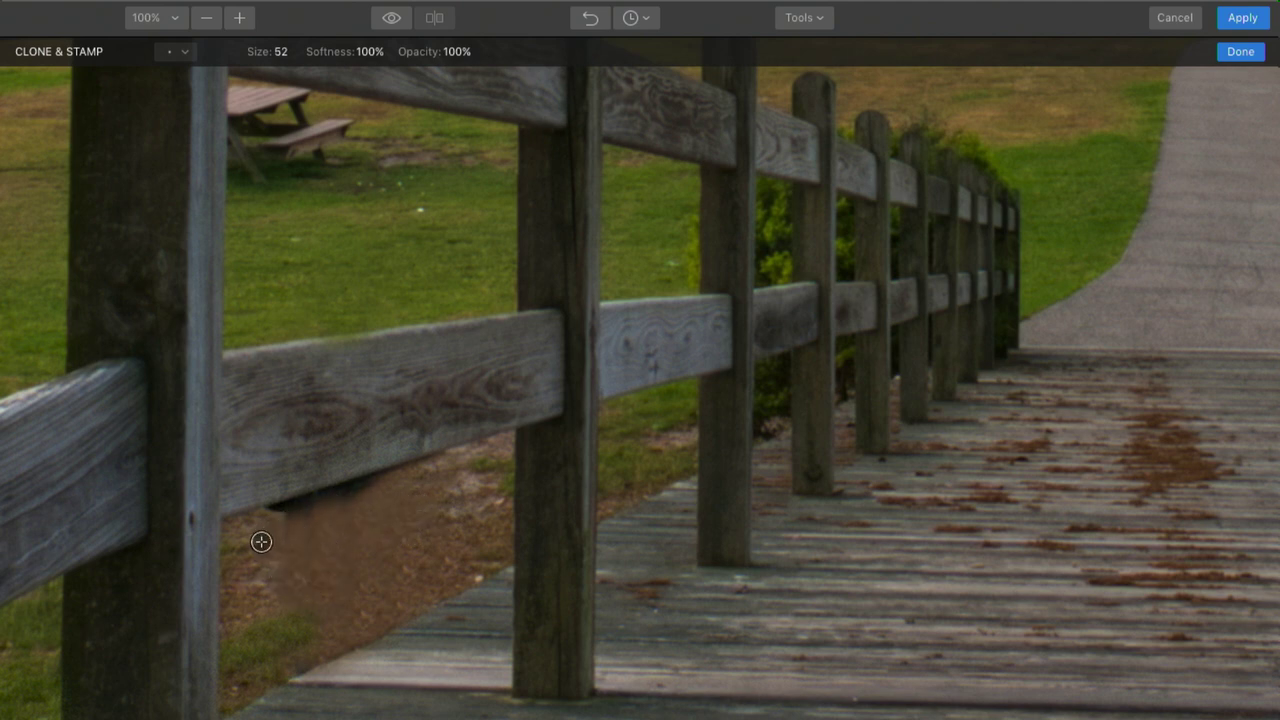
key("bracketleft")
key("bracketleft")
key("bracketleft")
left_click(249, 529, "alt")
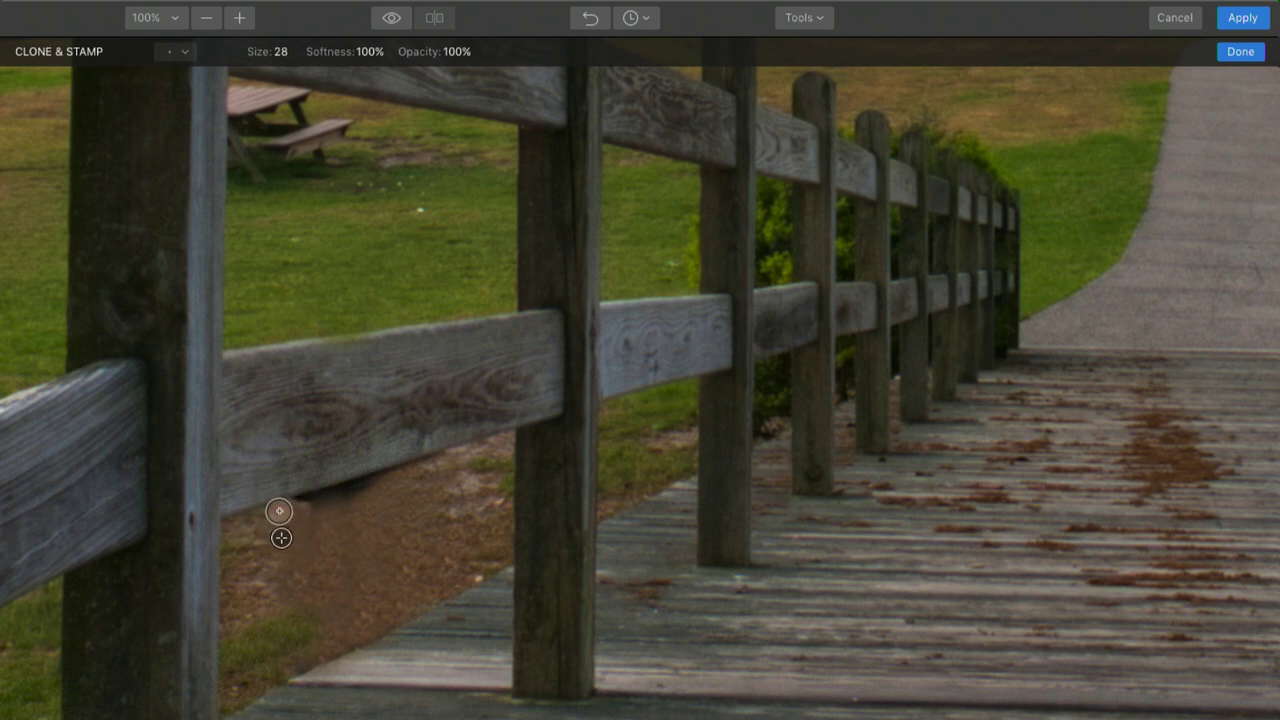
mouse_move(281, 538)
left_mouse_down()
mouse_move(275, 525)
mouse_move(321, 560)
mouse_move(406, 533)
left_mouse_up()
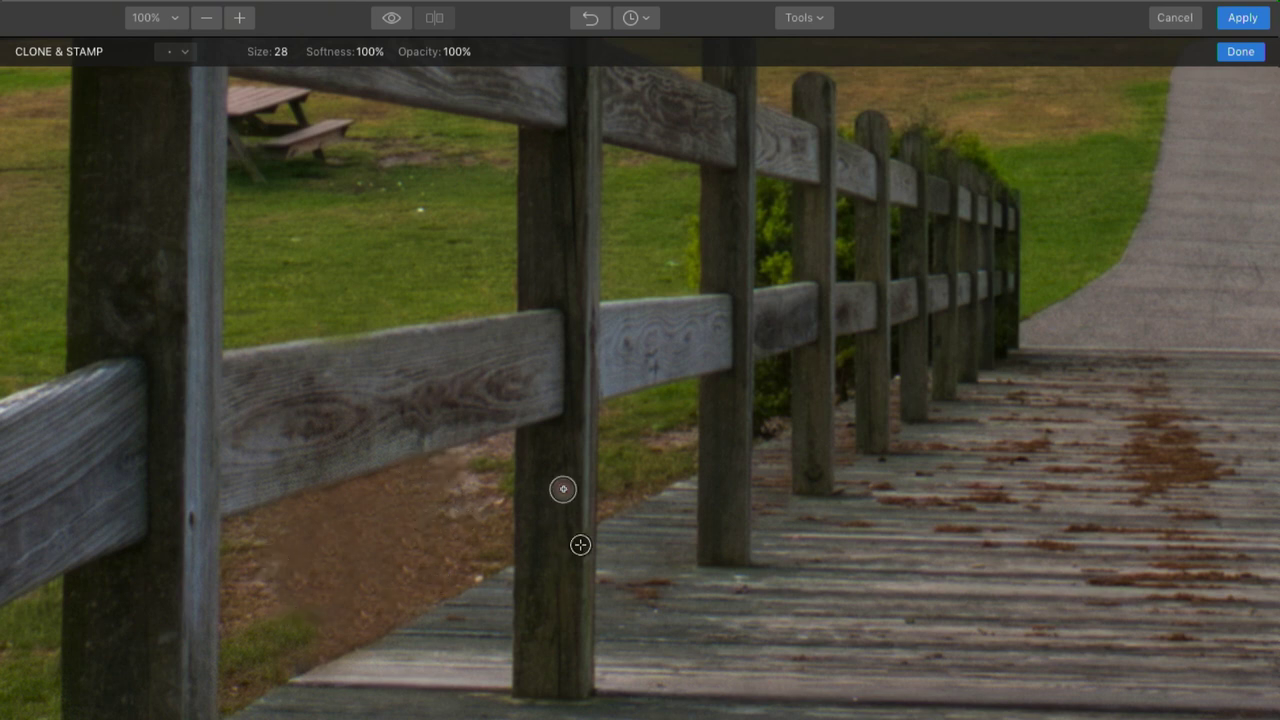
scroll(580, 545, "down", 2)
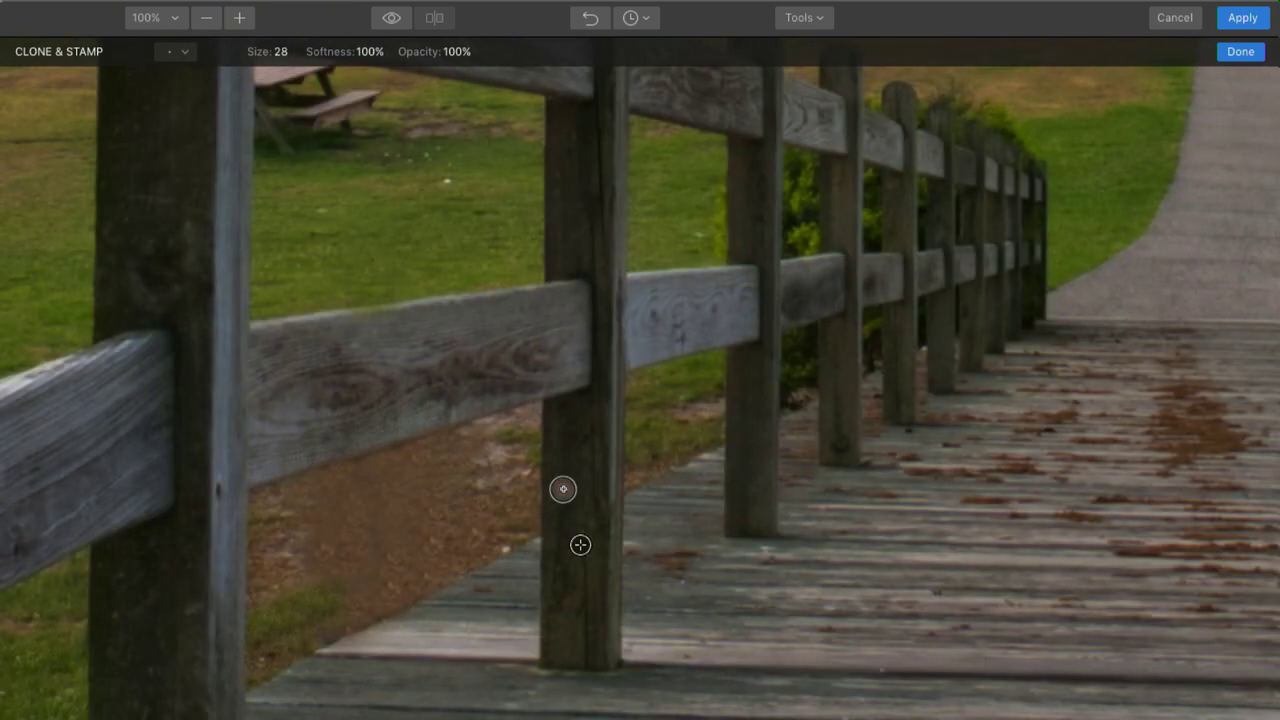
- Paint grass and yellow wall over the walking person beside the manor window, then return to 100%
scroll(580, 545, "up", 6)
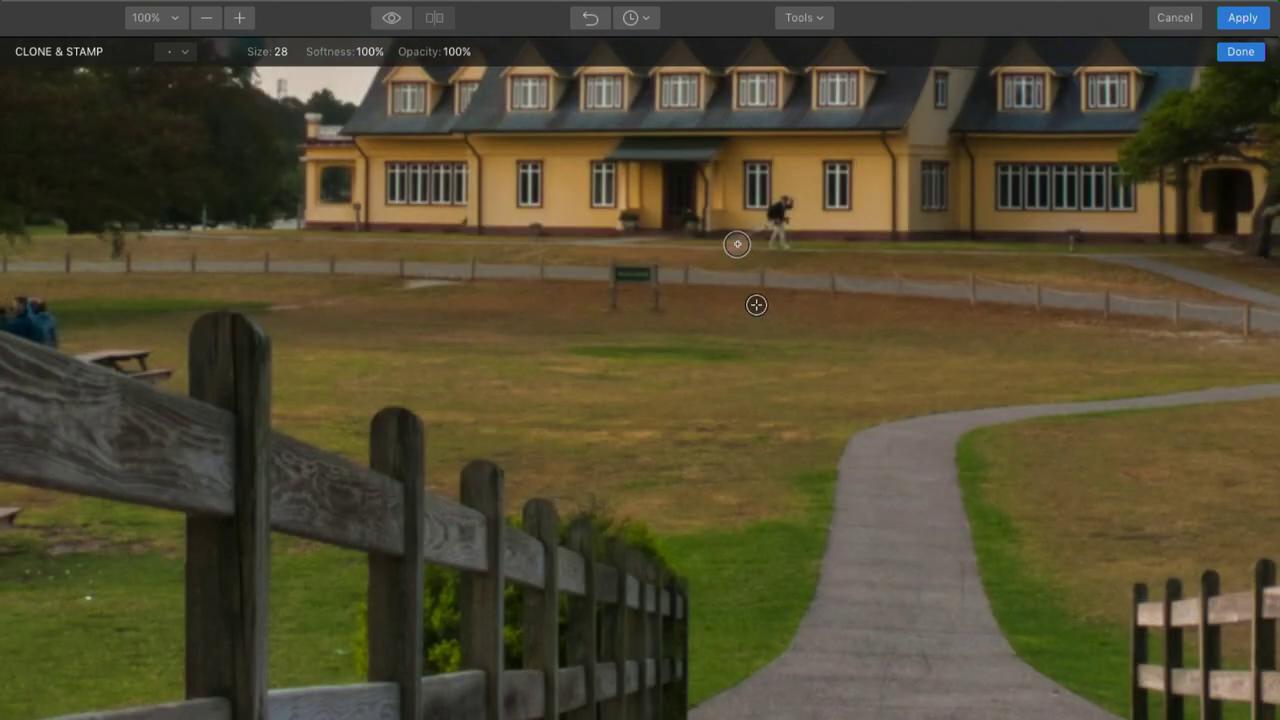
key("super+plus")
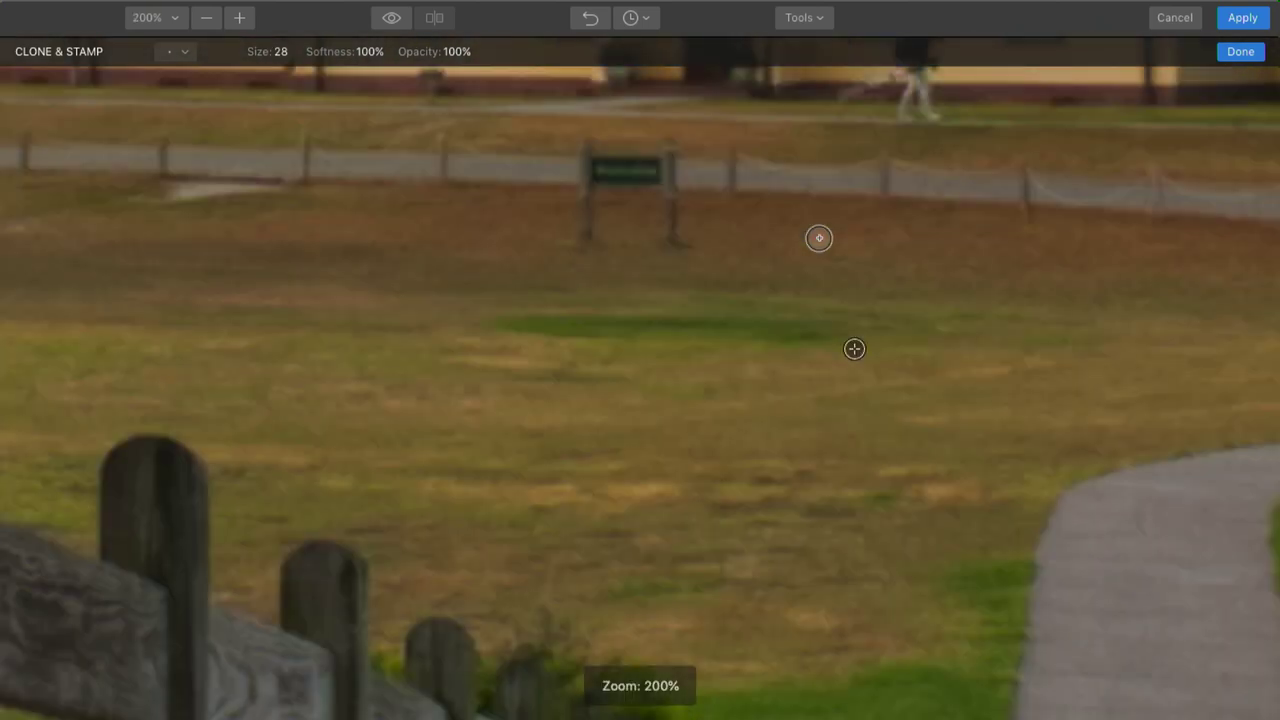
scroll(854, 348, "up", 5)
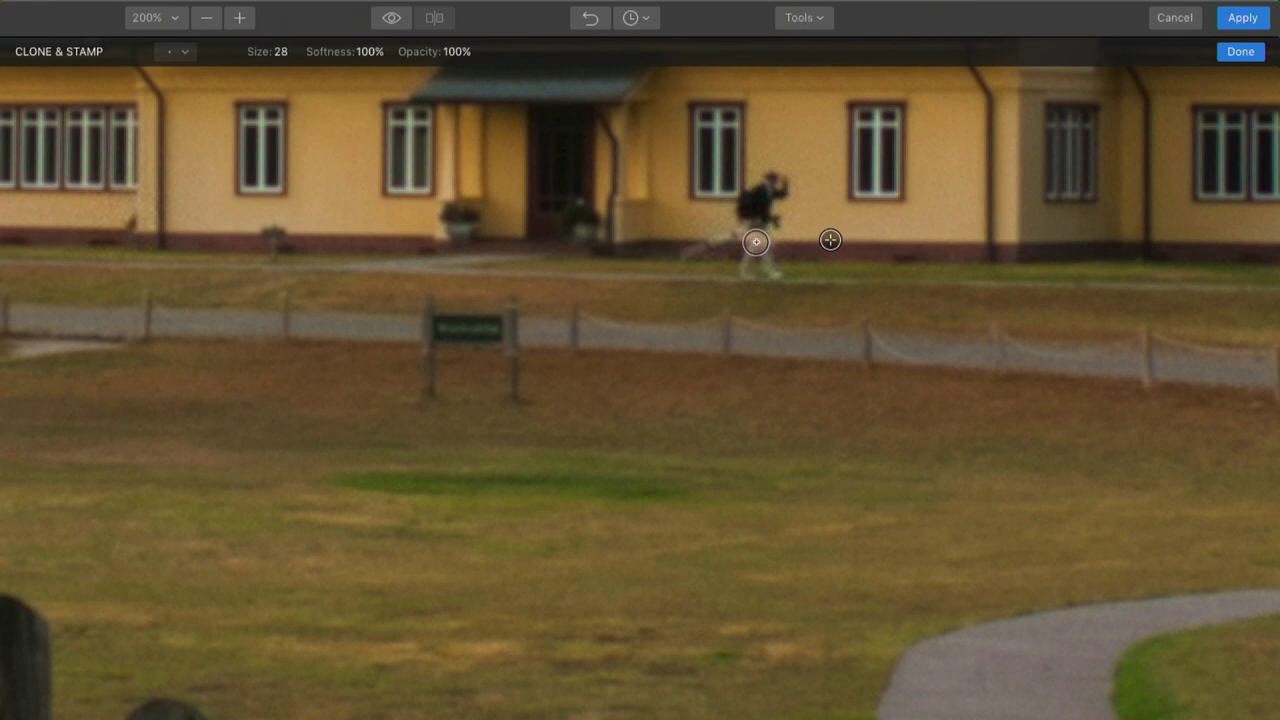
mouse_move(770, 249)
left_mouse_down()
mouse_move(749, 251)
mouse_move(771, 260)
mouse_move(749, 266)
mouse_move(791, 266)
mouse_move(691, 251)
mouse_move(778, 212)
left_mouse_up()
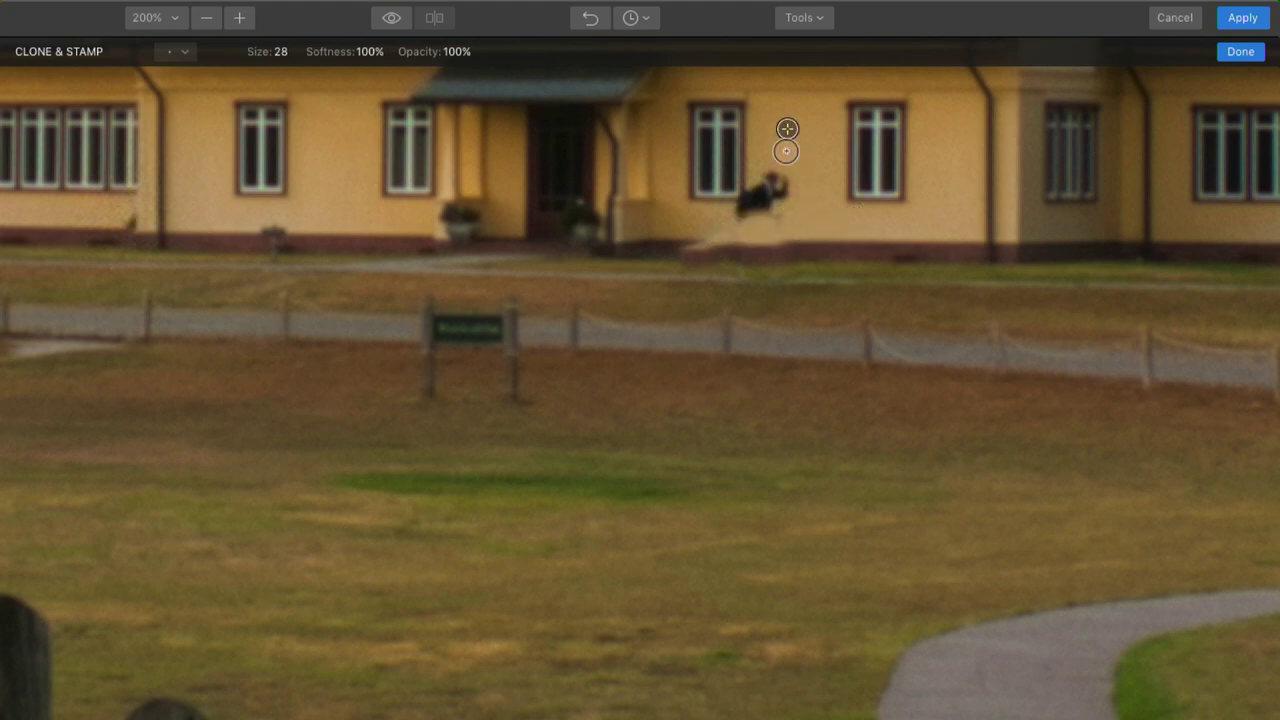
mouse_move(786, 151)
left_mouse_down()
mouse_move(780, 191)
mouse_move(769, 171)
mouse_move(781, 214)
left_mouse_up()
mouse_move(797, 171)
left_mouse_down()
mouse_move(786, 221)
mouse_move(766, 190)
mouse_move(760, 200)
mouse_move(800, 174)
mouse_move(778, 203)
mouse_move(791, 174)
mouse_move(784, 201)
mouse_move(797, 203)
mouse_move(723, 214)
mouse_move(743, 217)
mouse_move(766, 255)
left_mouse_up()
key("super+minus")
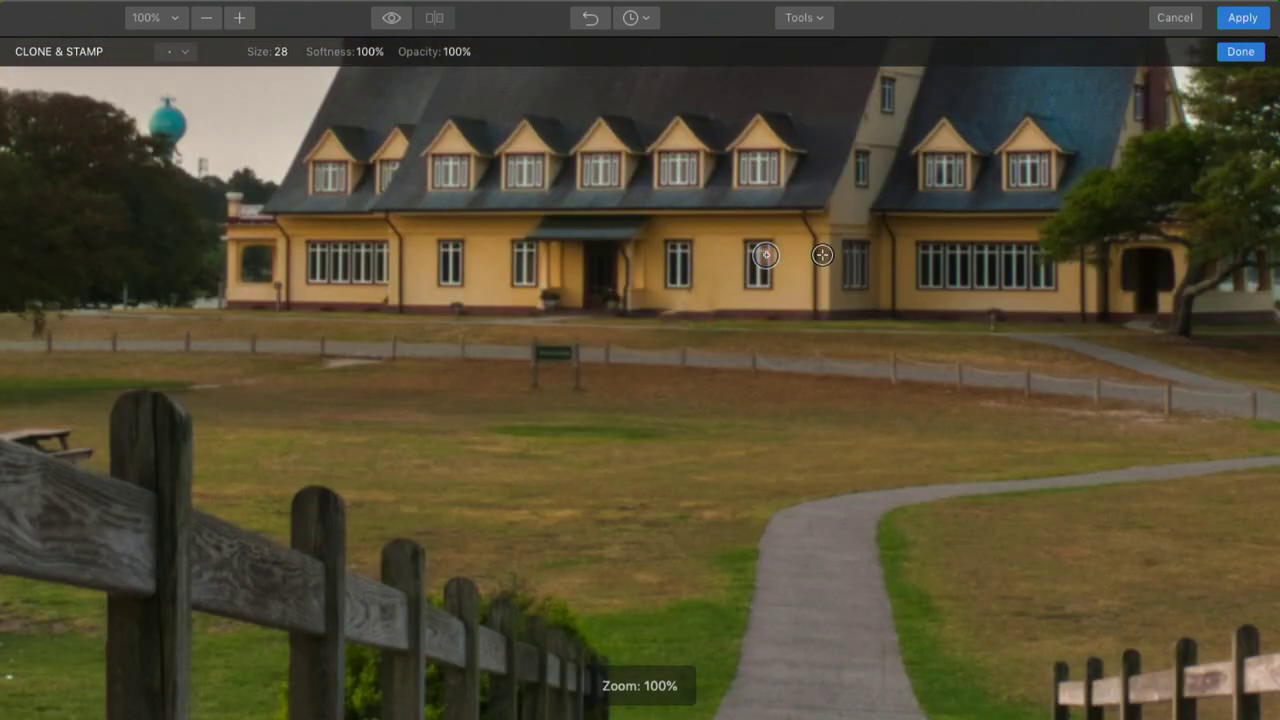
- Sample clean grass and stamp out the people near the picnic tables, then zoom out
scroll(766, 255, "right", 10)
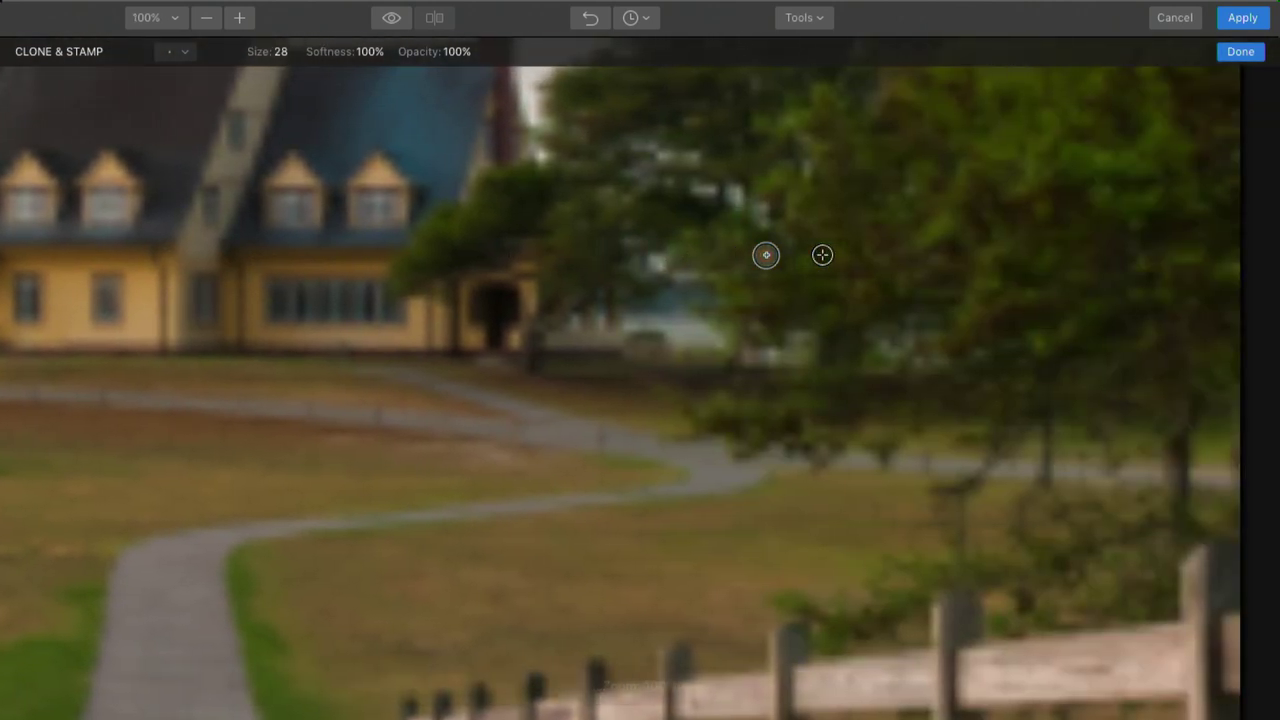
scroll(766, 255, "left", 10)
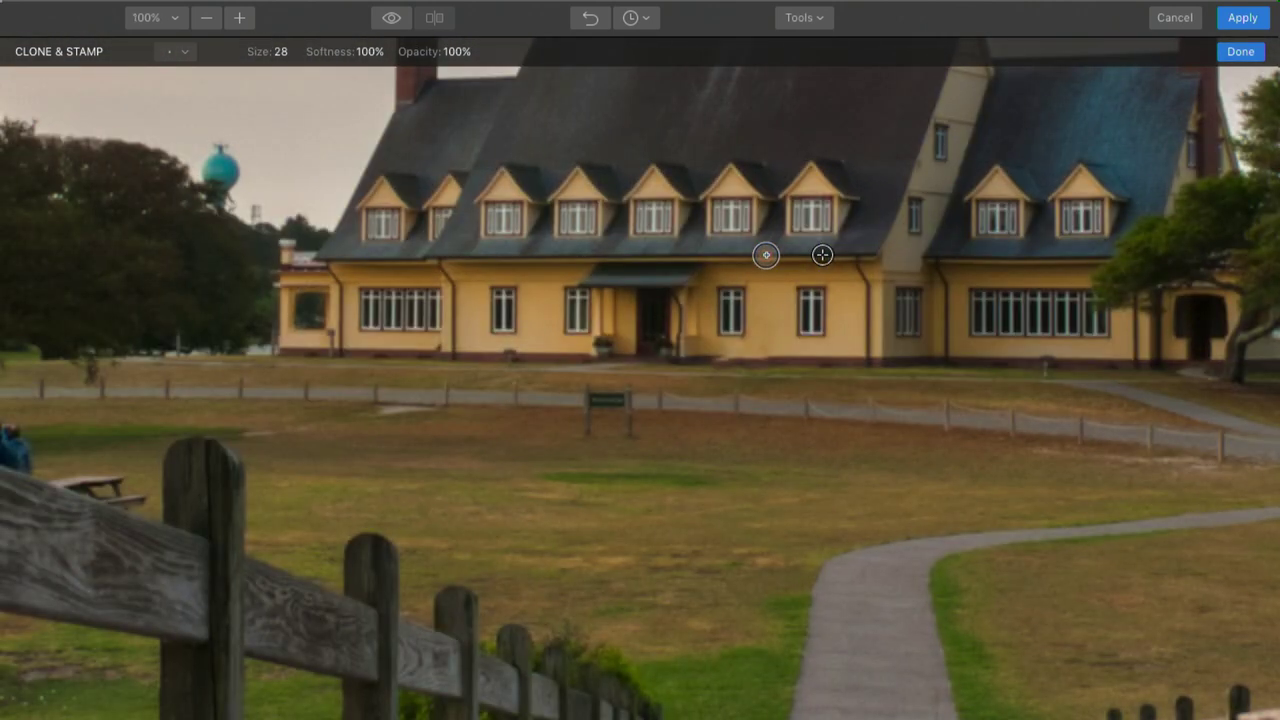
scroll(822, 255, "left", 5)
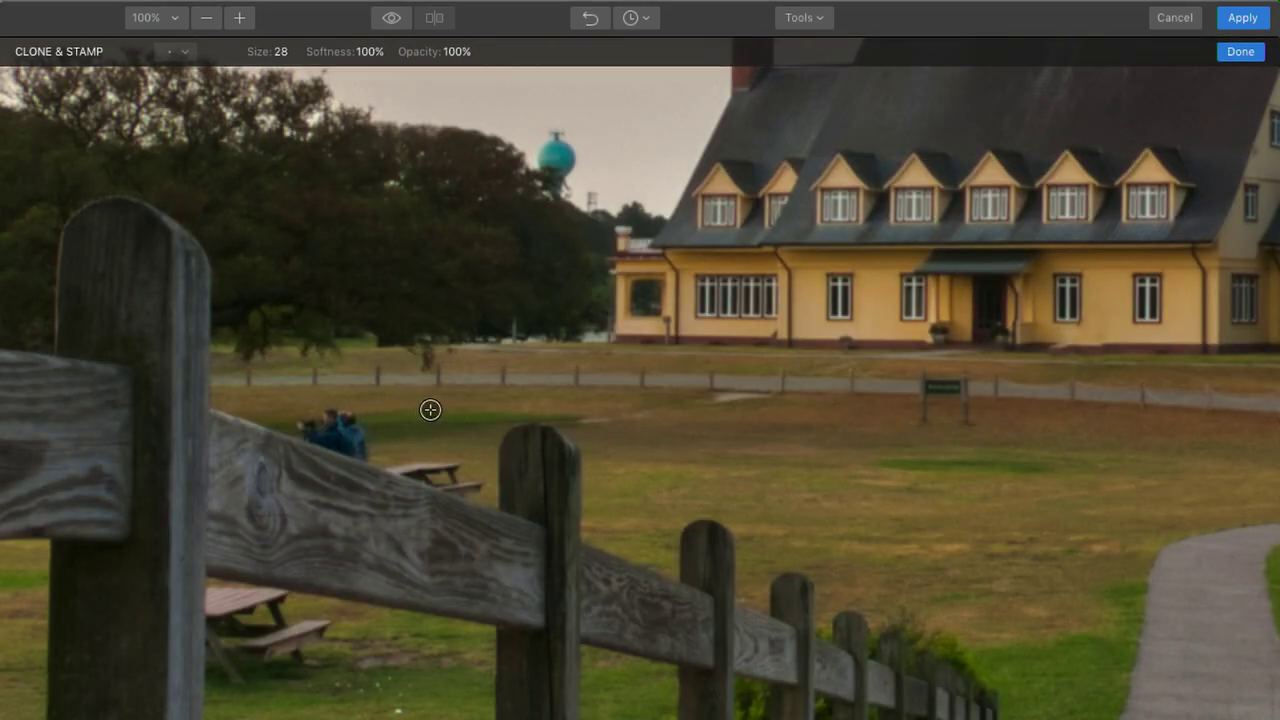
left_click(429, 410)
mouse_move(429, 410)
left_mouse_down()
mouse_move(414, 405)
mouse_move(441, 437)
left_mouse_up()
mouse_move(365, 447)
left_mouse_down()
mouse_move(300, 423)
mouse_move(360, 440)
mouse_move(317, 417)
left_mouse_up()
mouse_move(609, 381)
left_mouse_down()
mouse_move(494, 409)
mouse_move(349, 414)
left_mouse_up()
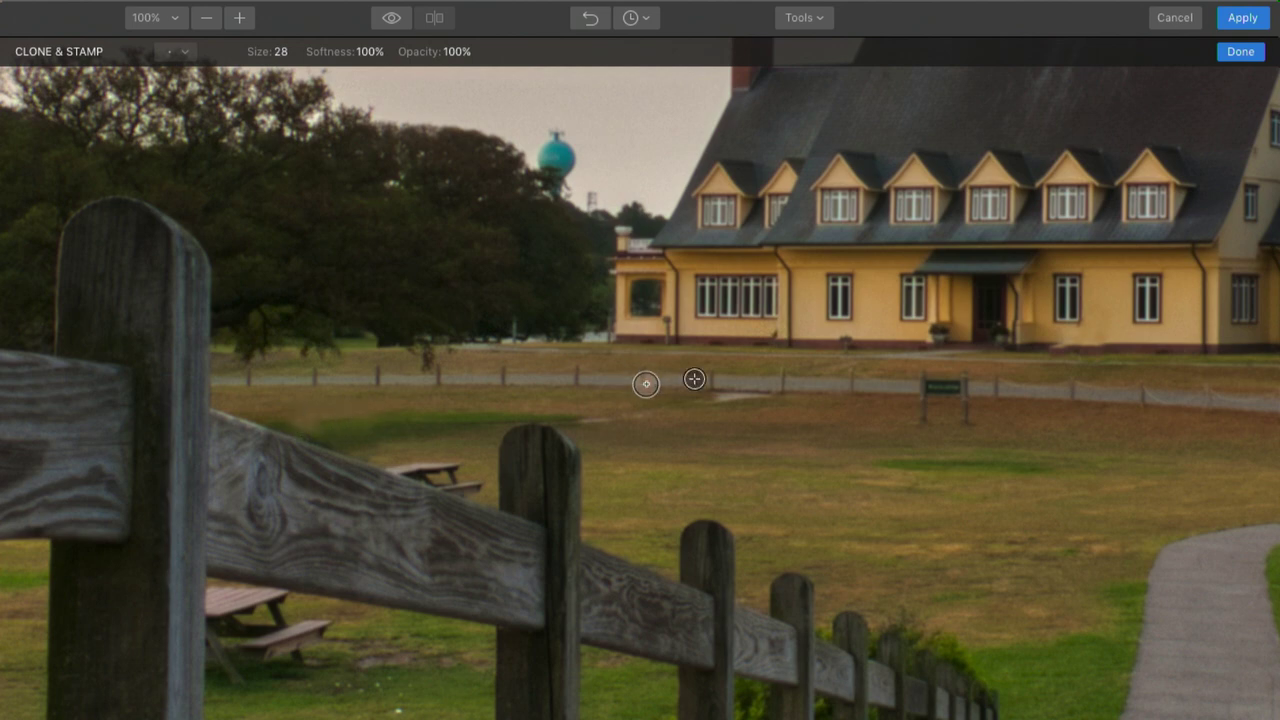
key("ctrl+minus")
key("ctrl+minus")
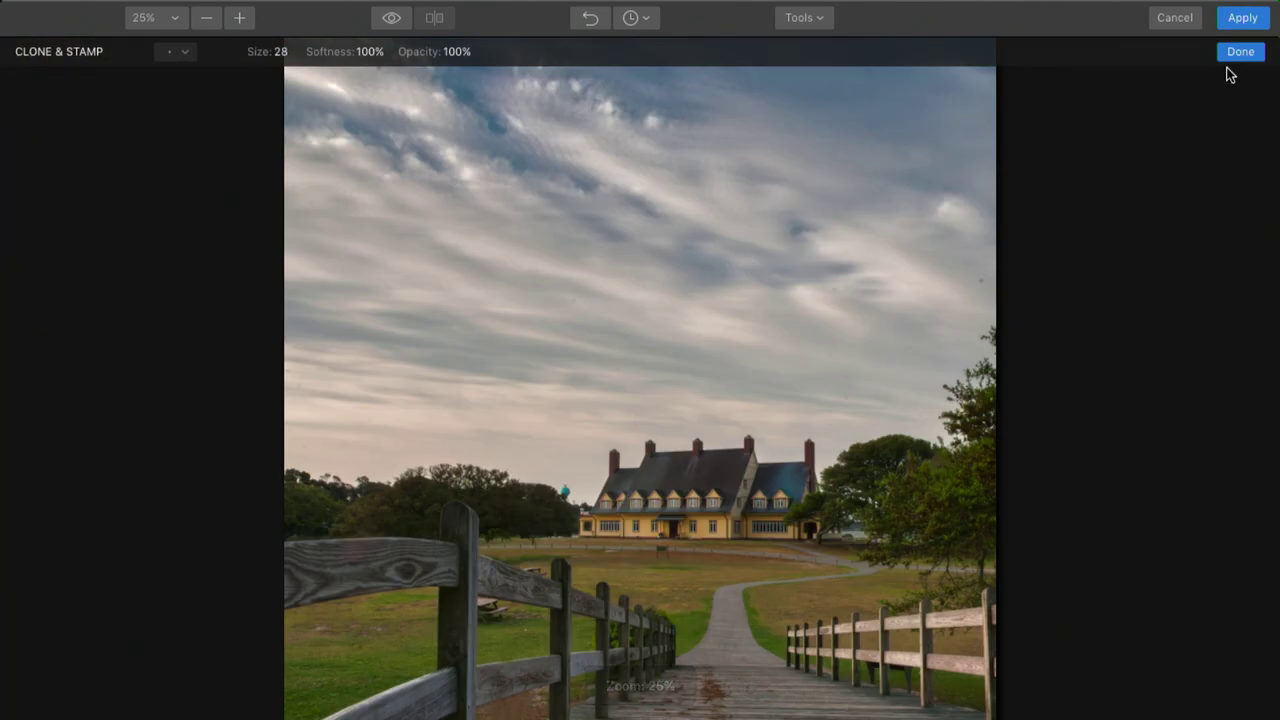
- Apply the Luminar retouching back to Aurora HDR and toggle the Luminar layer to compare
left_click(1240, 53)
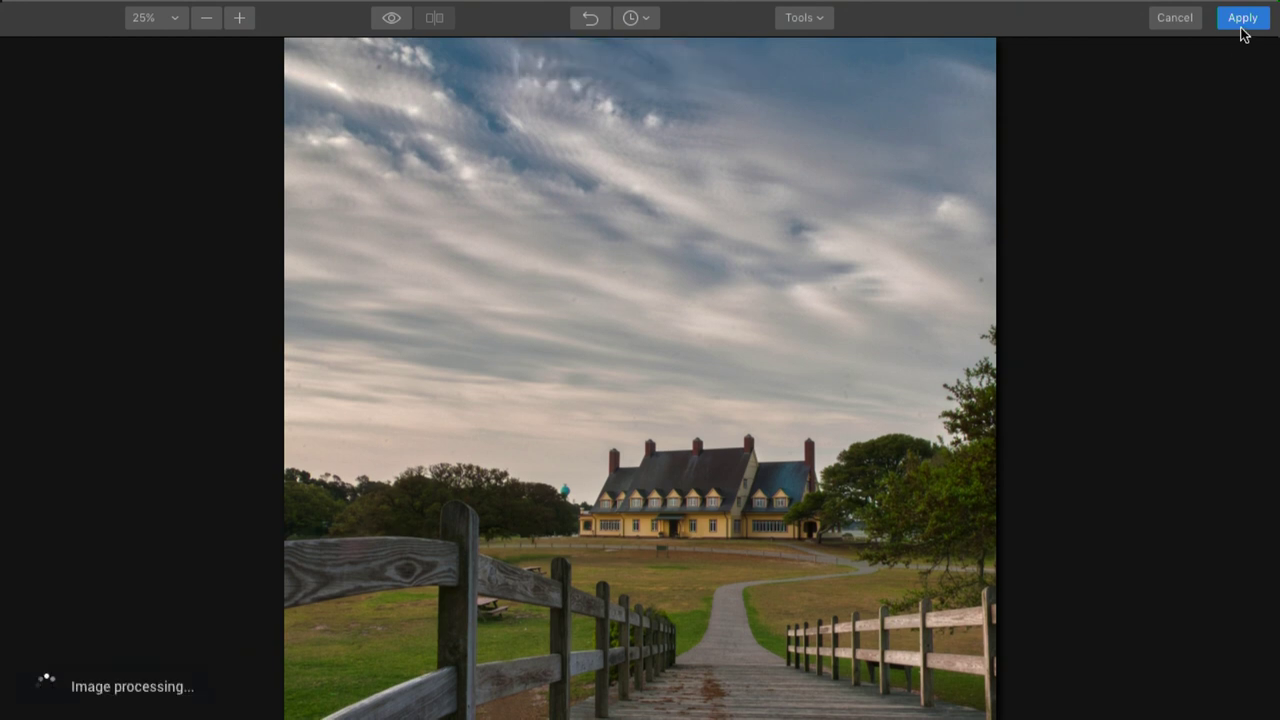
left_click(1241, 20)
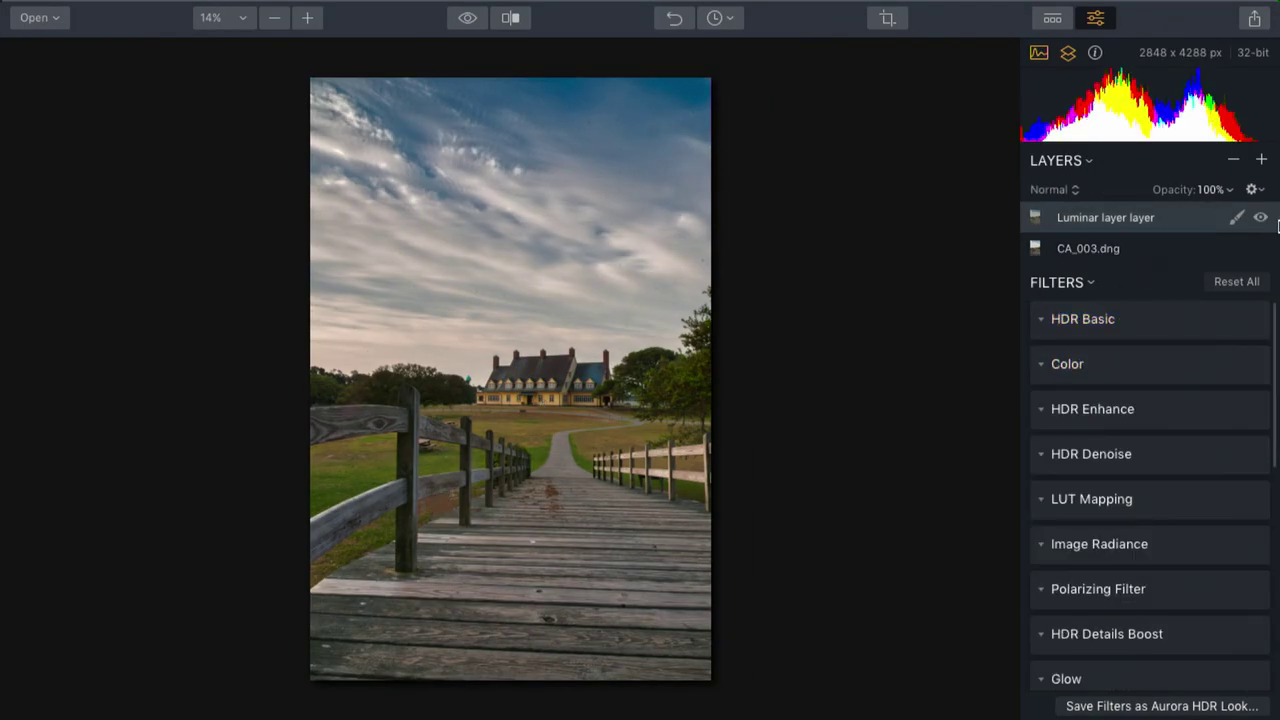
left_click(1262, 219)
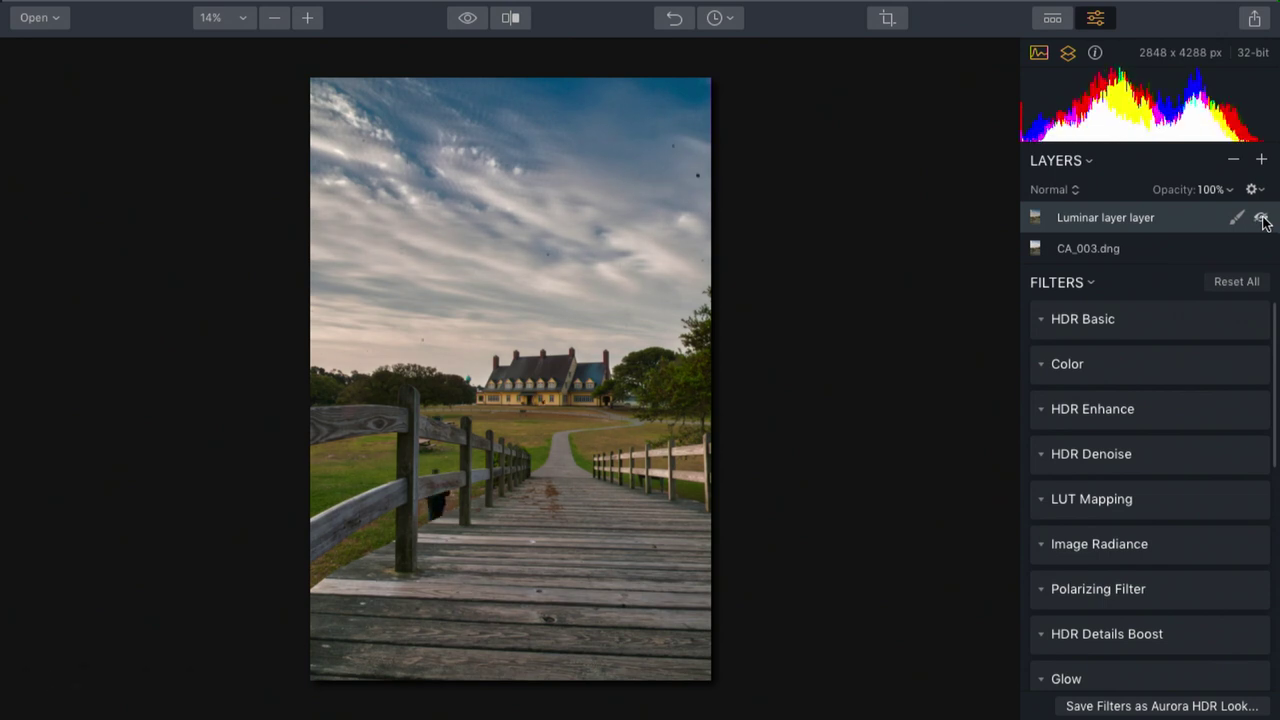
scroll(1183, 482, "down", 3)
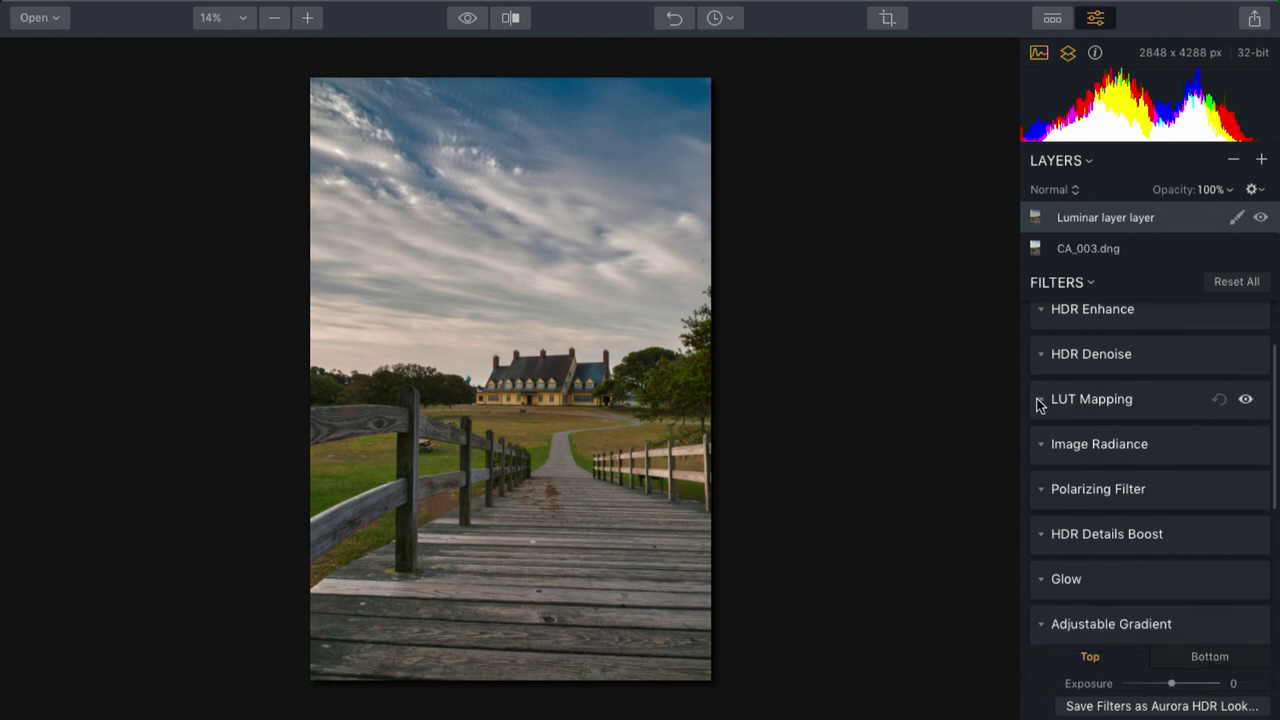
left_click(1040, 400)
- Apply the Cool LUT in LUT Mapping at Amount 39
left_click(1139, 440)
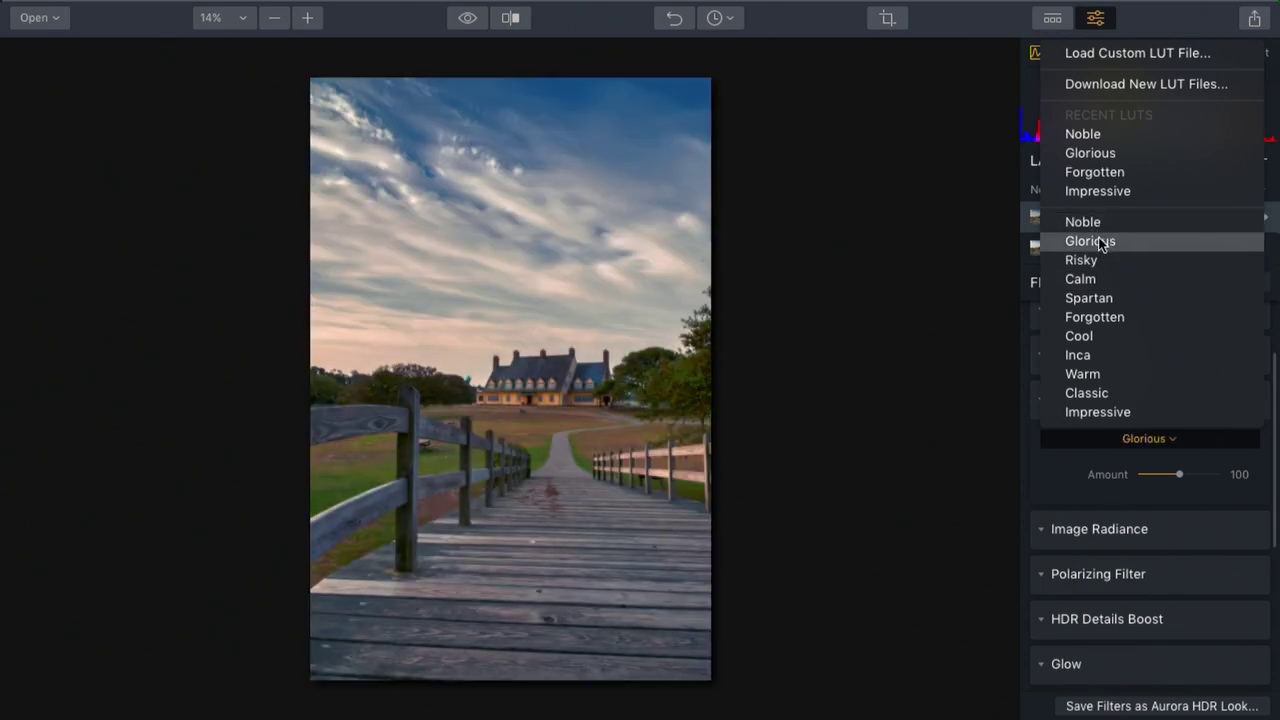
left_click(1092, 348)
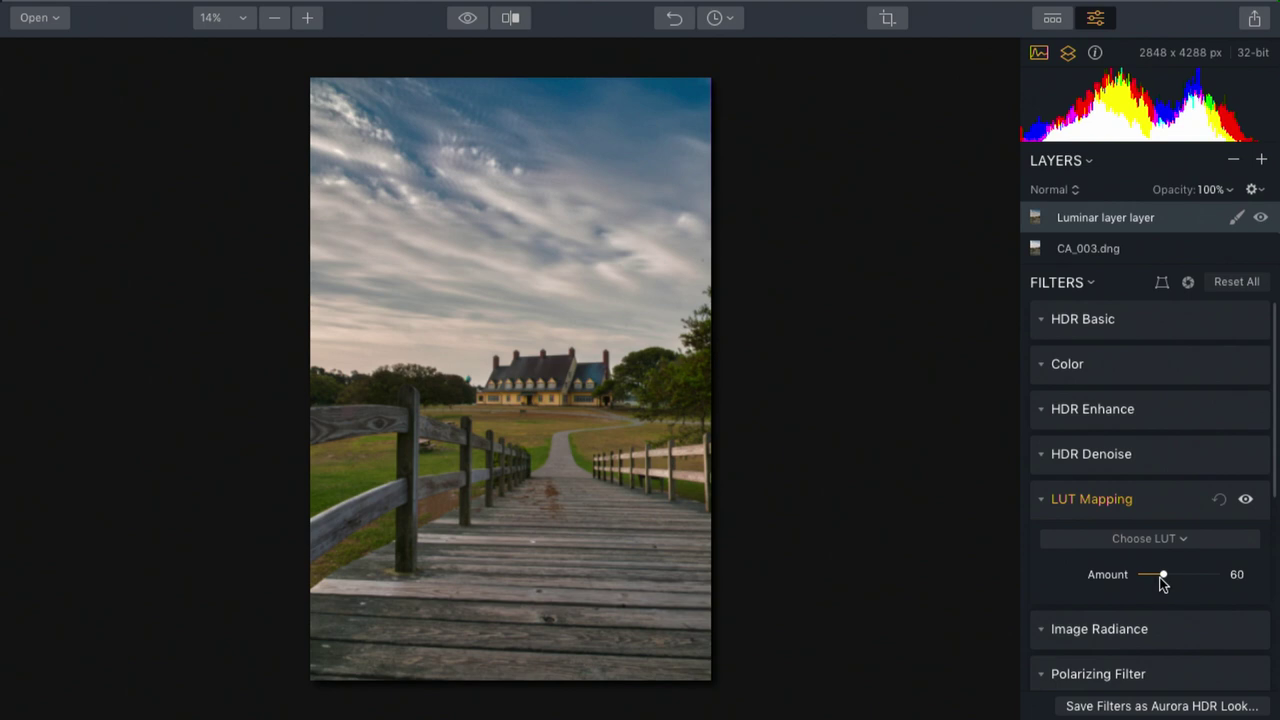
left_click_drag(1153, 579, 1150, 578)
left_click(1148, 539)
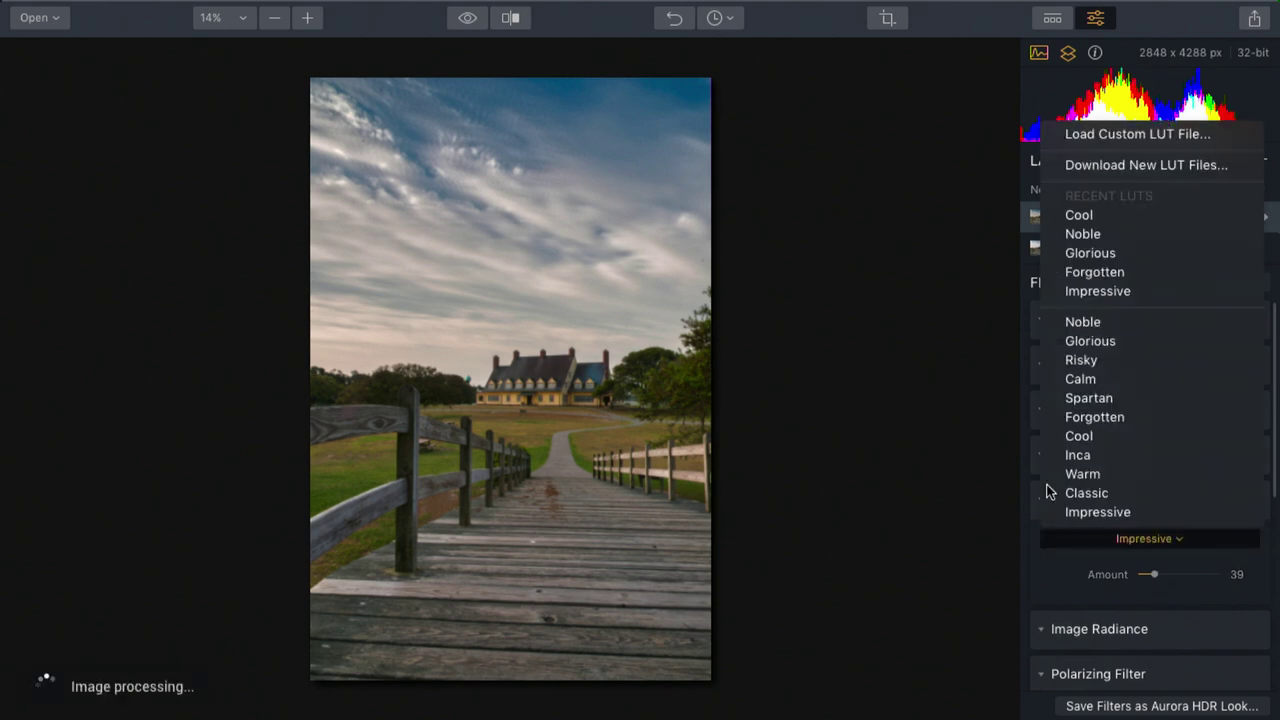
left_click(1087, 437)
- Set Image Radiance Amount to 13 and Polarizing Filter Amount to 29, then preview the original
left_click(1045, 632)
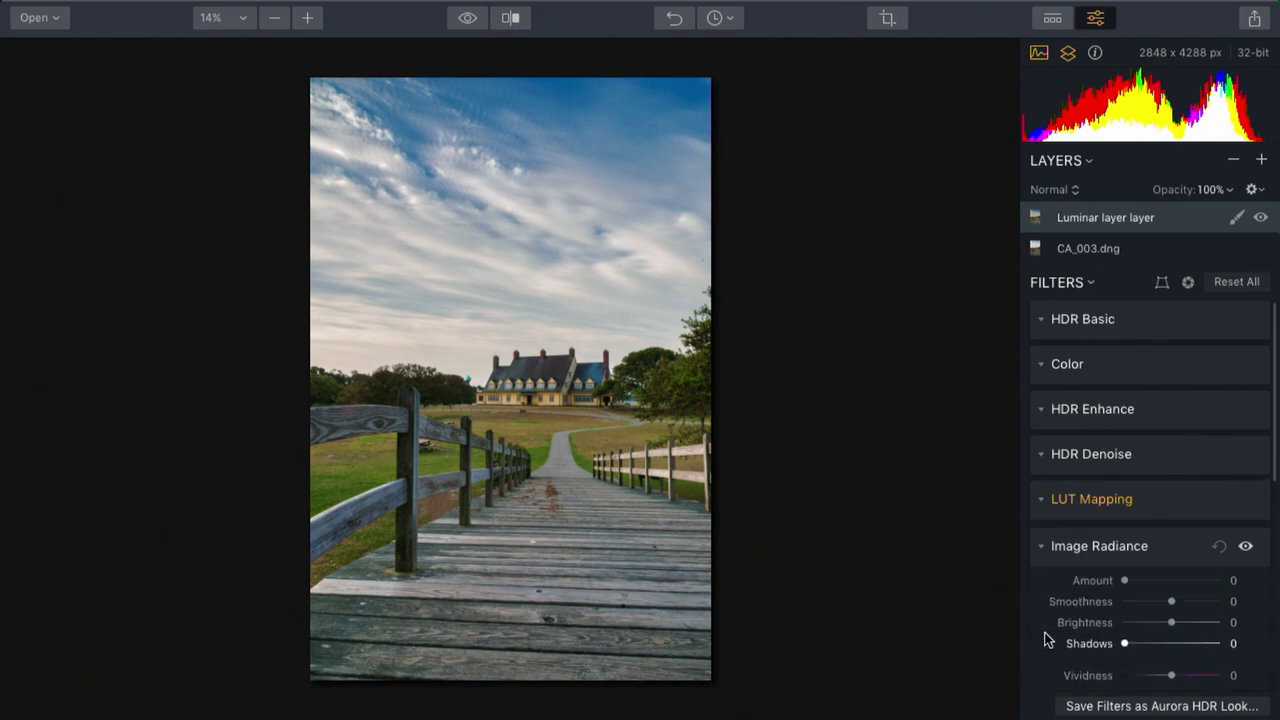
left_click_drag(1147, 587, 1136, 584)
scroll(1133, 585, "down", 1)
scroll(1133, 585, "down", 5)
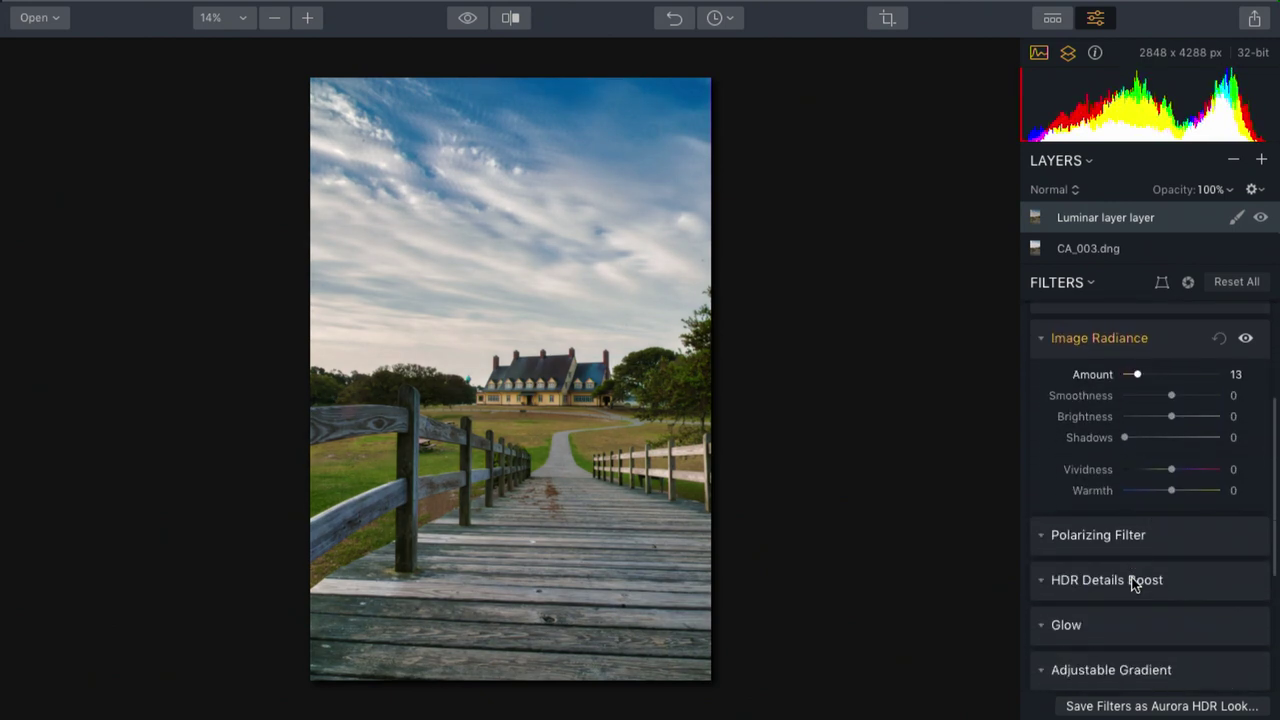
left_click(1040, 492)
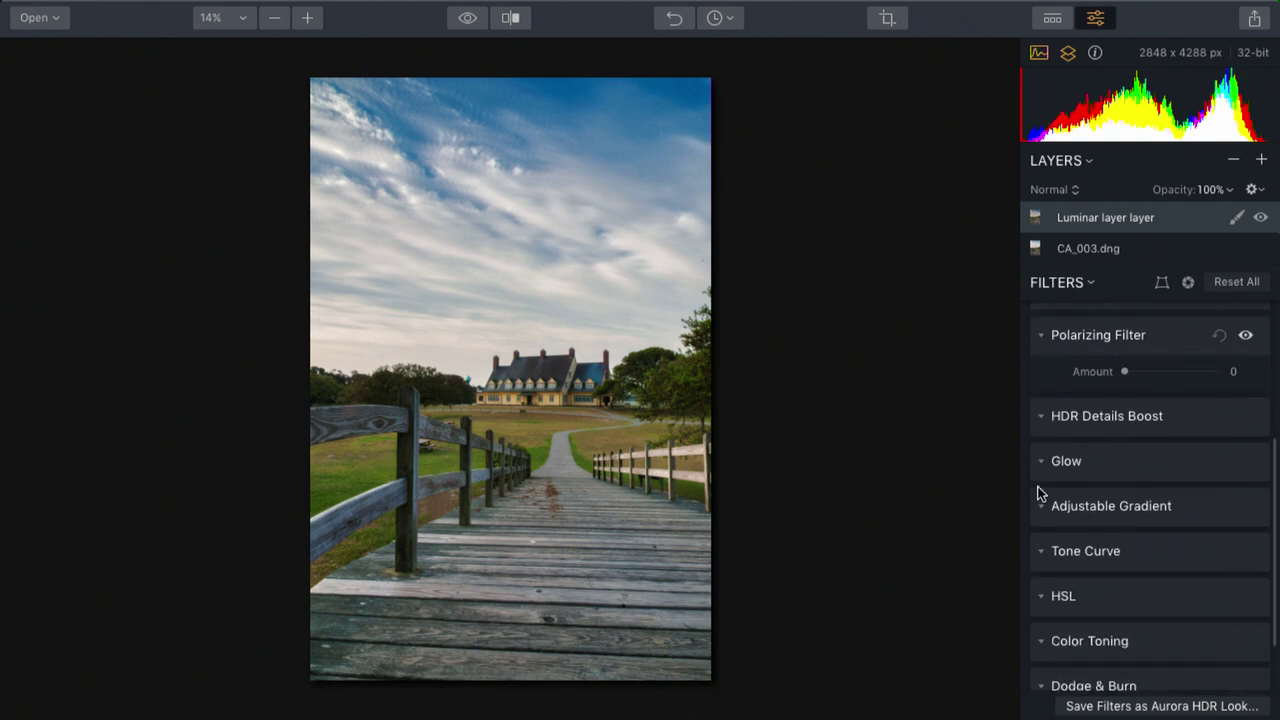
left_click_drag(1146, 366, 1152, 372)
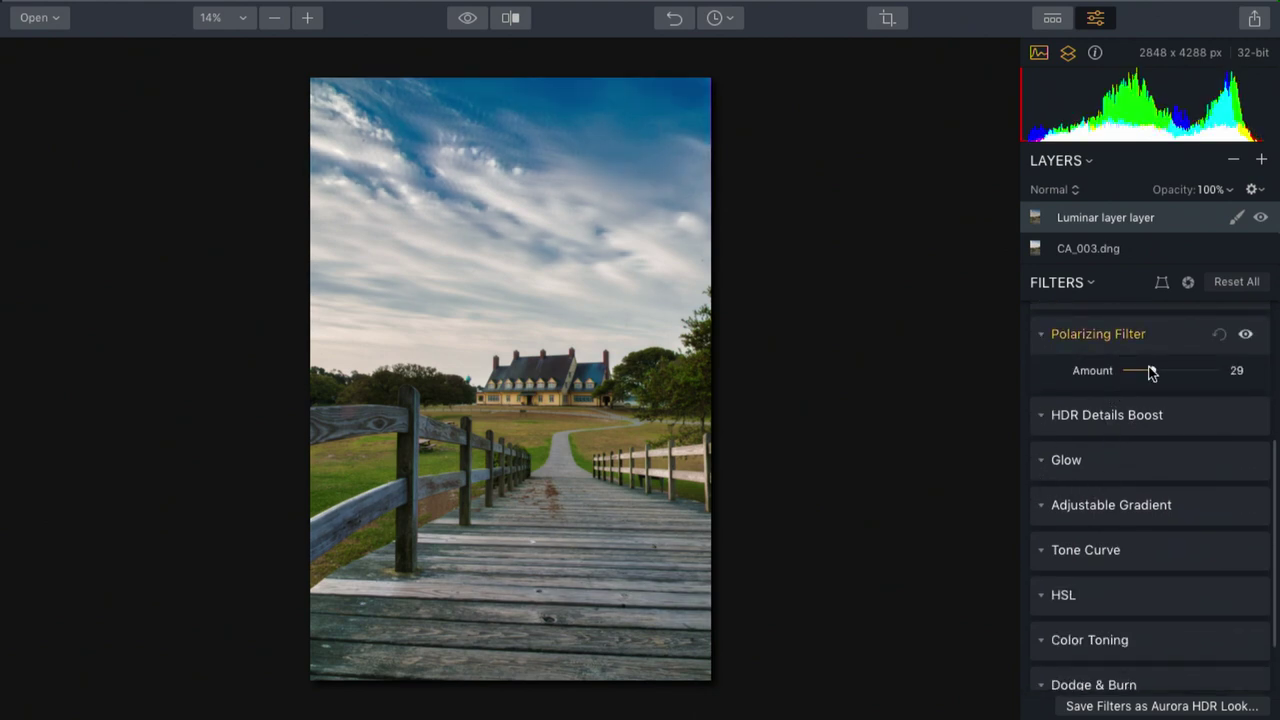
scroll(1102, 531, "down", 2)
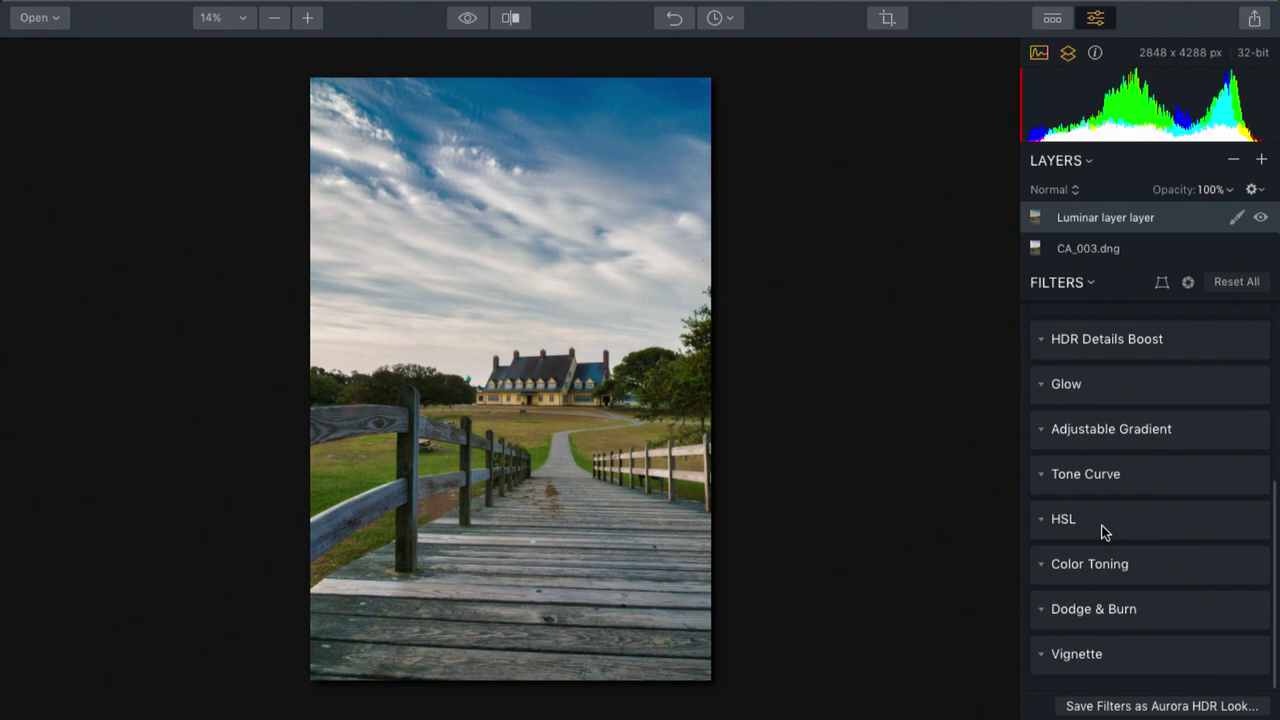
left_click(470, 18)
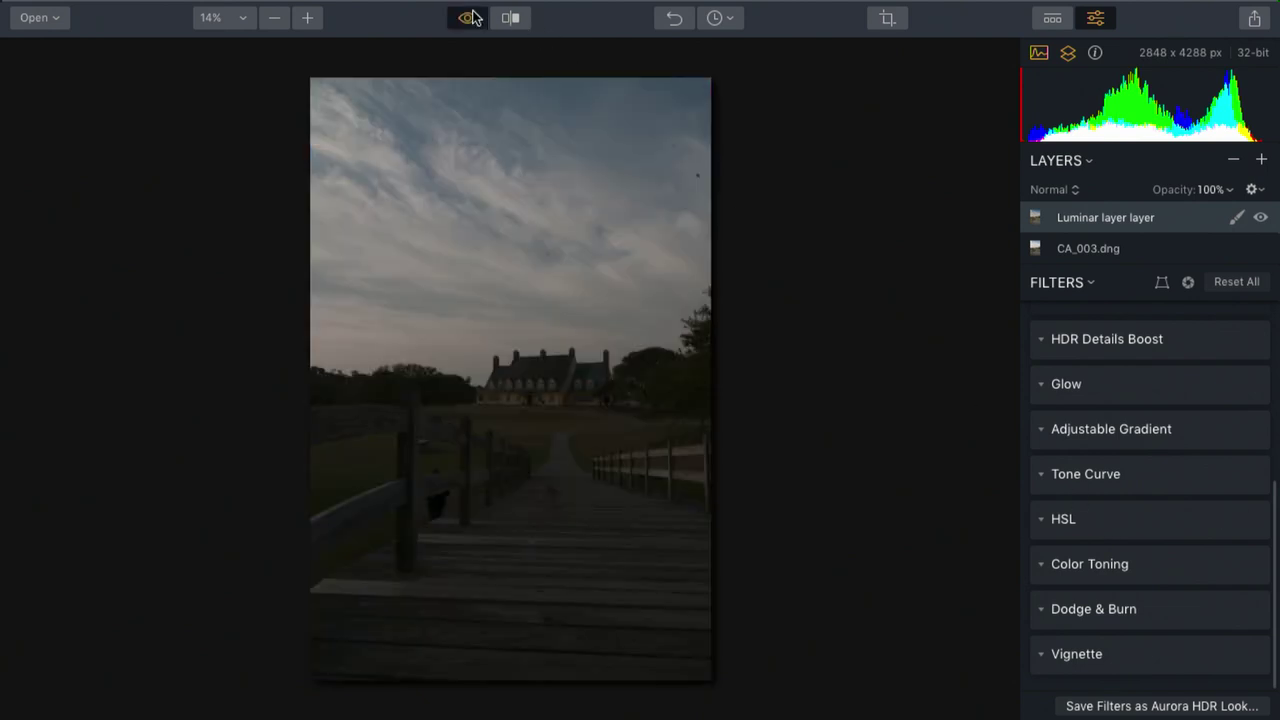
left_click(472, 18)
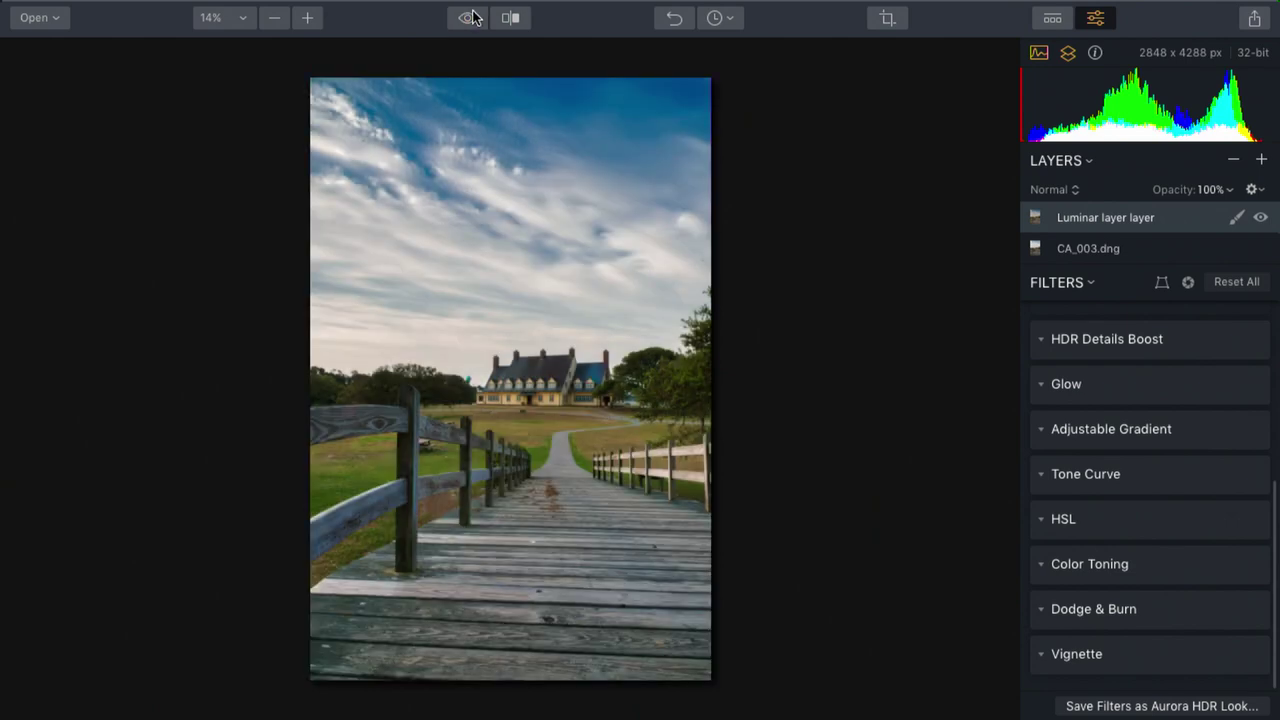
left_click(472, 18)
left_click(472, 18)
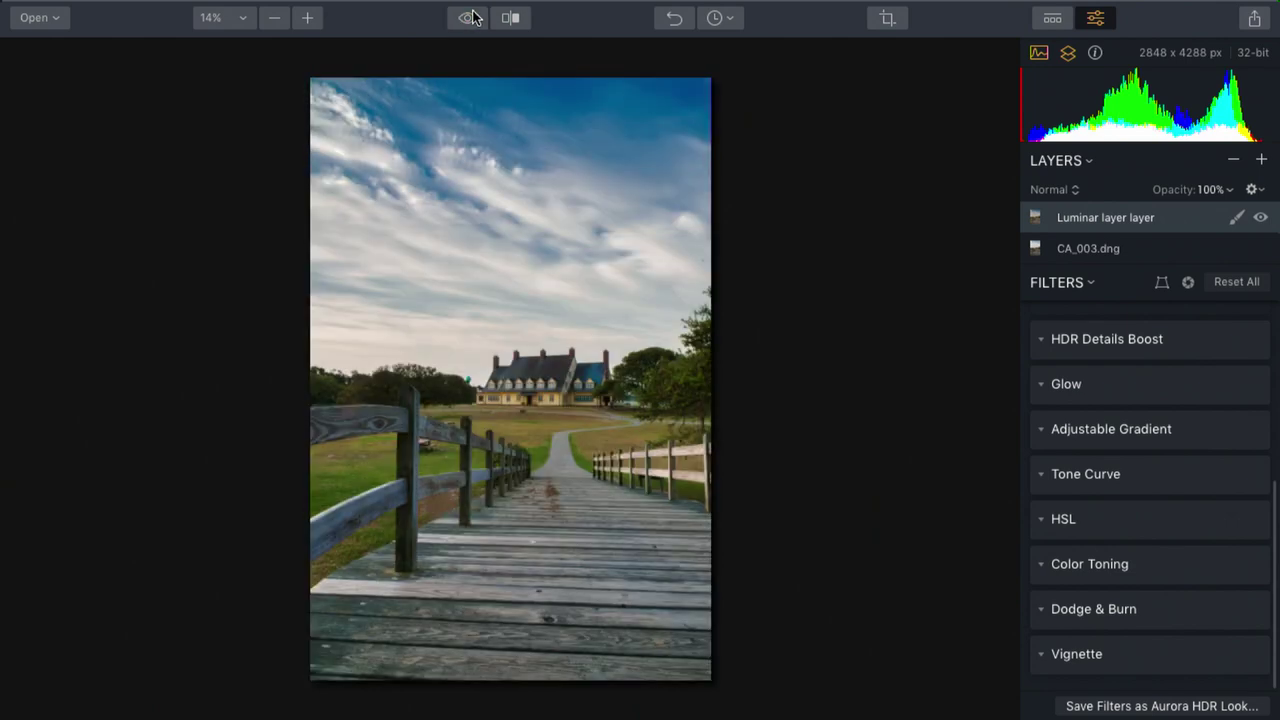